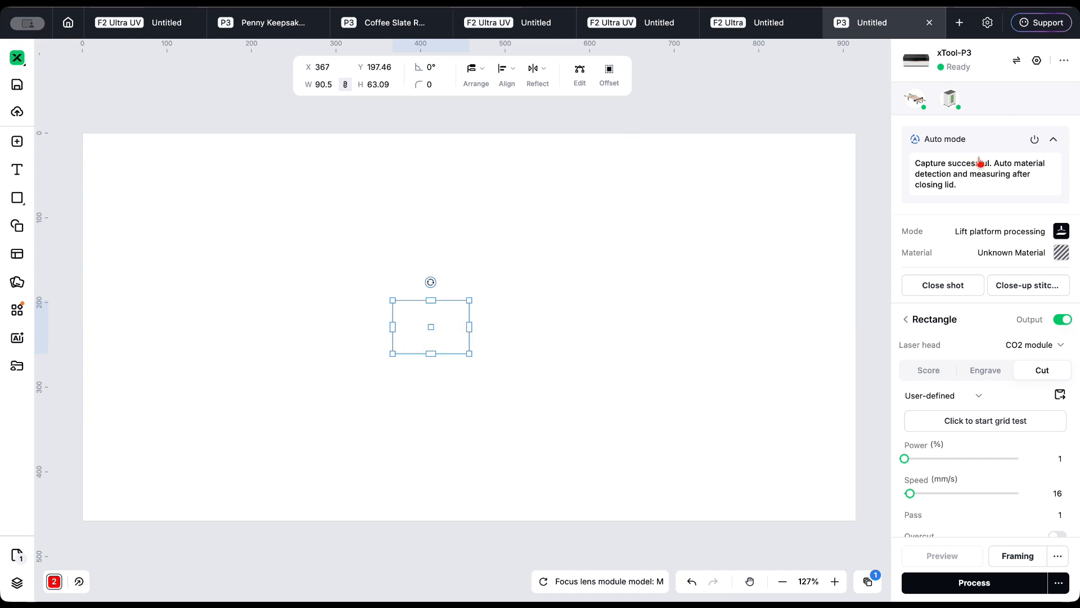
Start a new custom material and fill its details from the 1/8"(3mm) Basswood Plywood suggestion
{"action": "left_click", "coordinate": [1057, 252]}
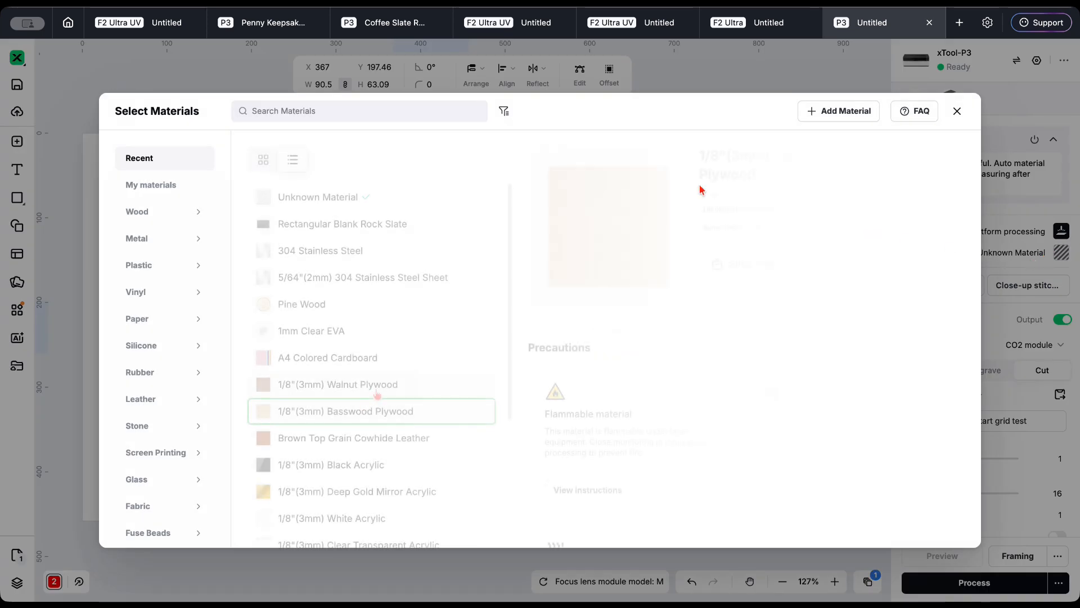
{"action": "left_click", "coordinate": [837, 113]}
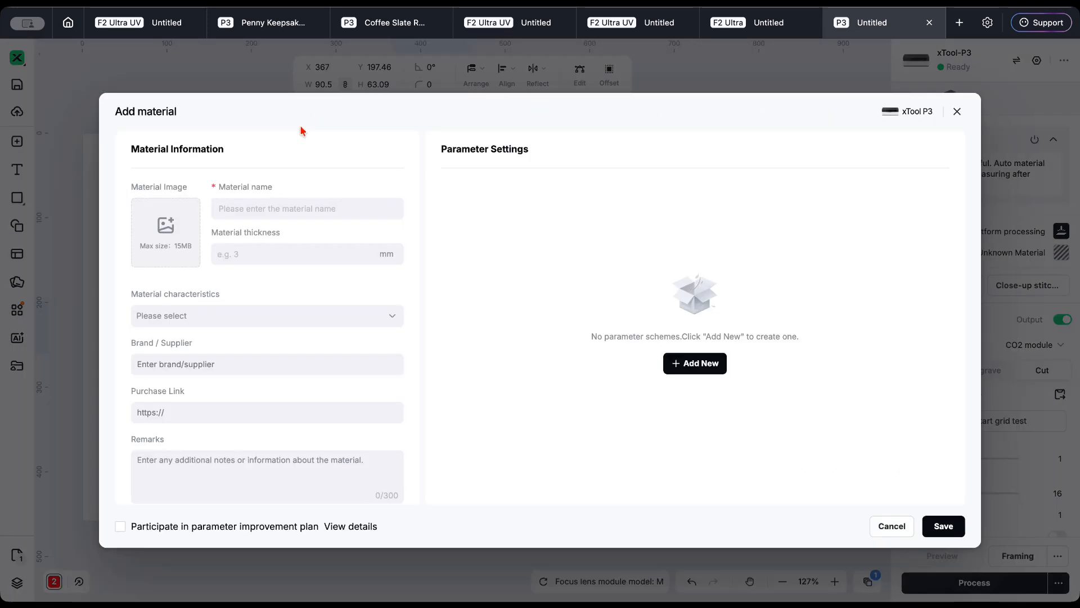
{"action": "left_click", "coordinate": [243, 205]}
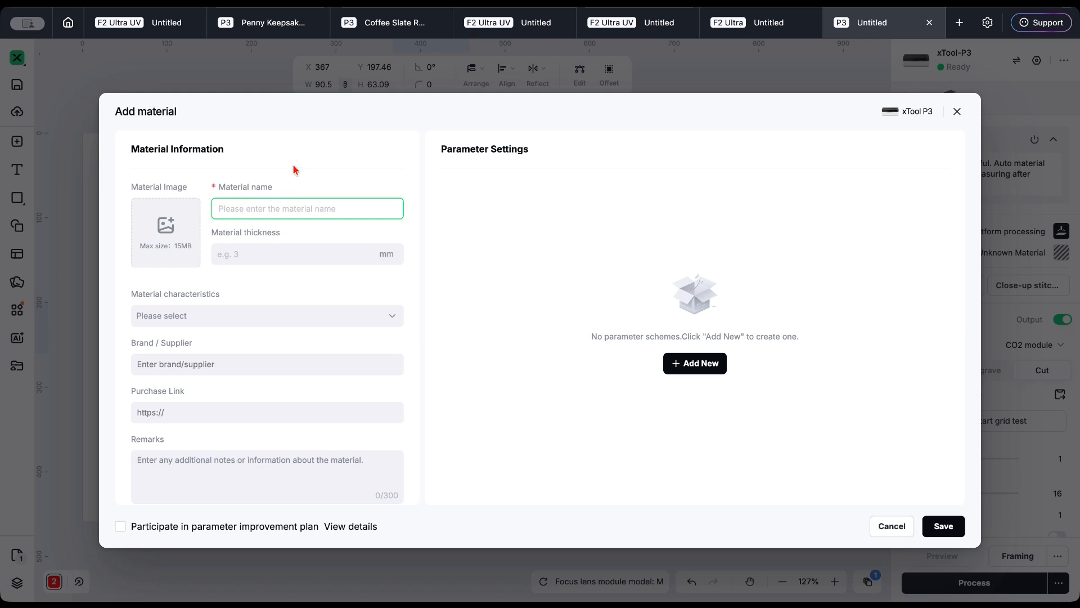
{"action": "type", "text": "ply"}
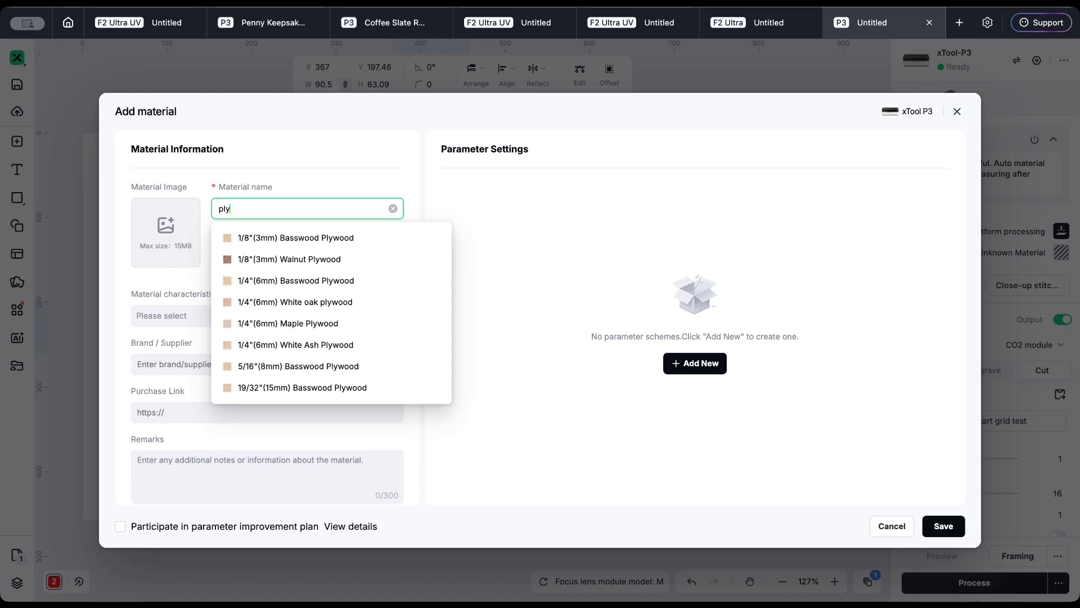
{"action": "left_click", "coordinate": [298, 241]}
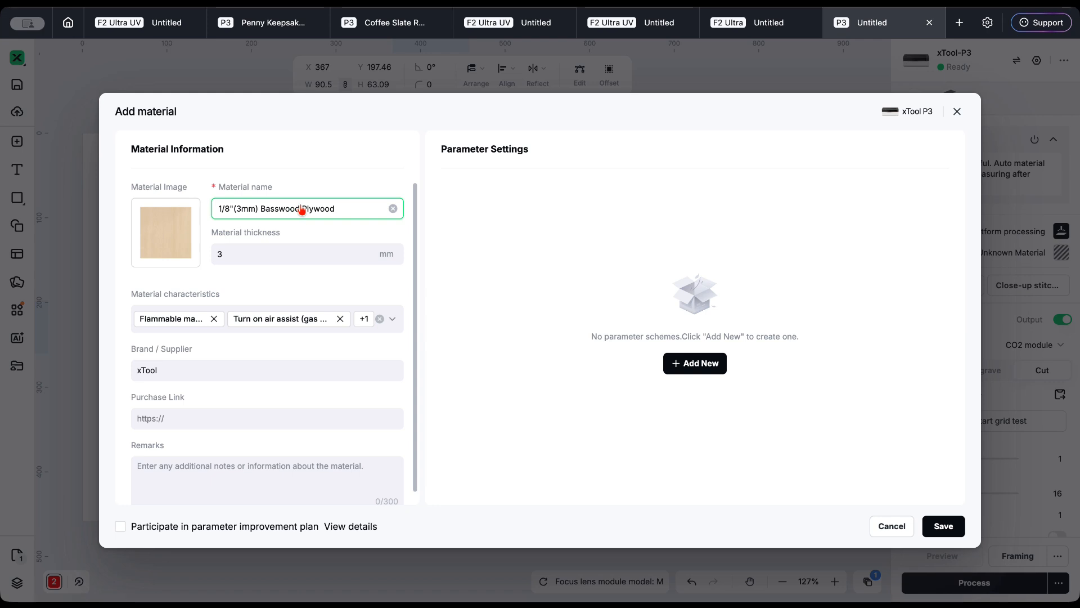
Change the material name to 1/8"(3mm) Bunnings Plywood
{"action": "key", "text": "BackSpace"}
{"action": "key", "text": "BackSpace"}
{"action": "key", "text": "BackSpace"}
{"action": "key", "text": "BackSpace"}
{"action": "key", "text": "BackSpace"}
{"action": "key", "text": "BackSpace"}
{"action": "key", "text": "BackSpace"}
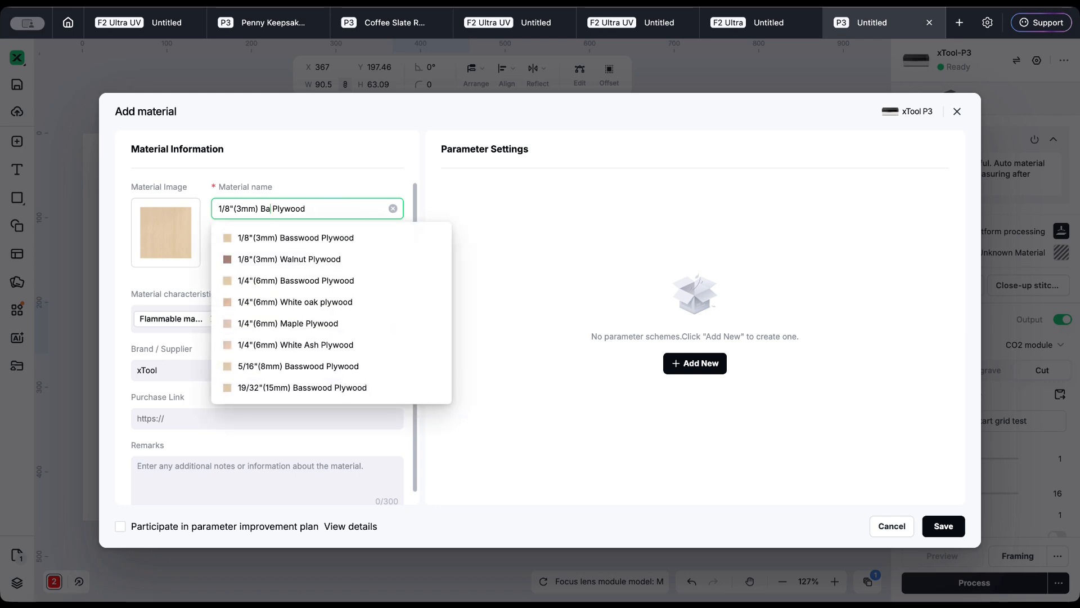
{"action": "type", "text": "unning"}
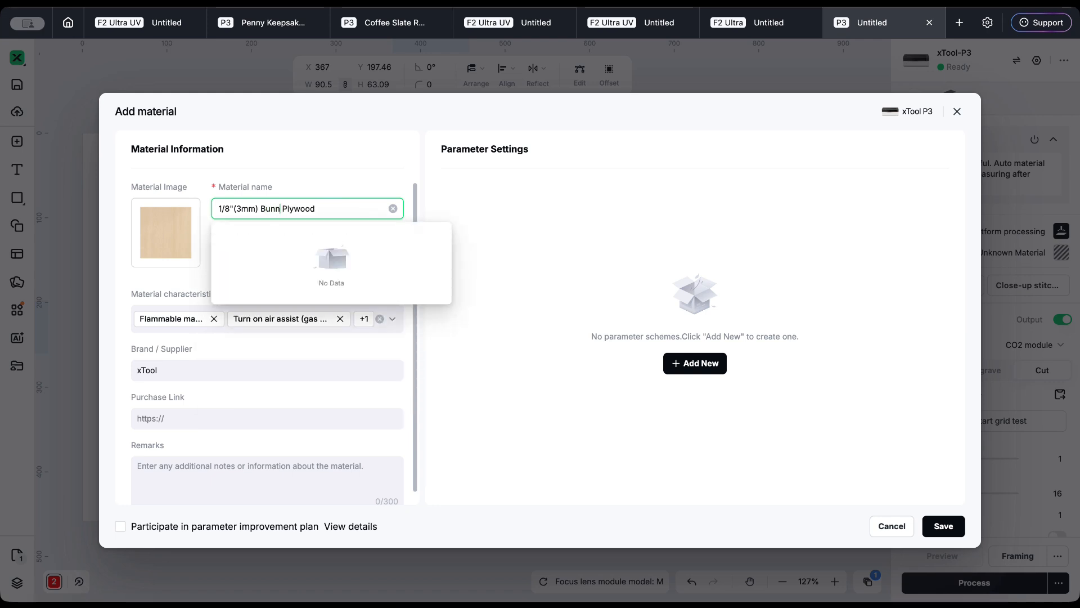
{"action": "type", "text": "s"}
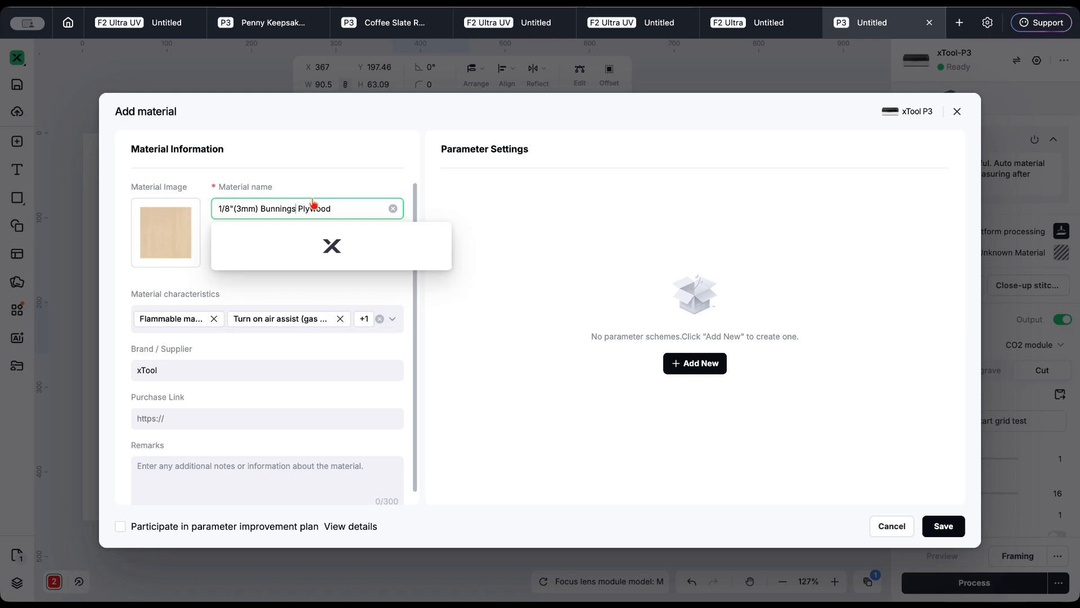
{"action": "left_click", "coordinate": [329, 176]}
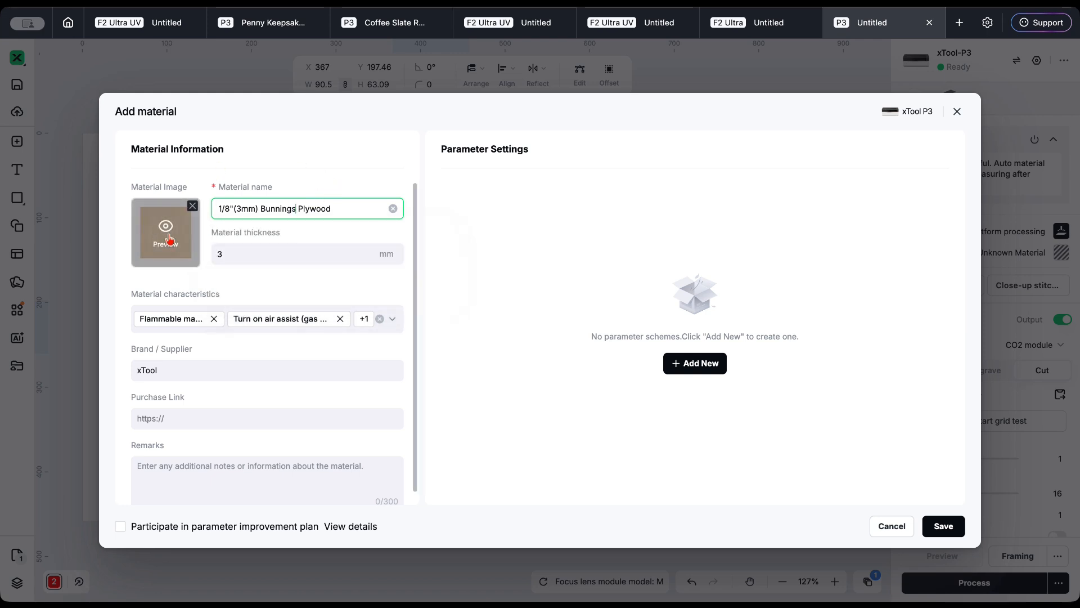
{"action": "left_click", "coordinate": [193, 206]}
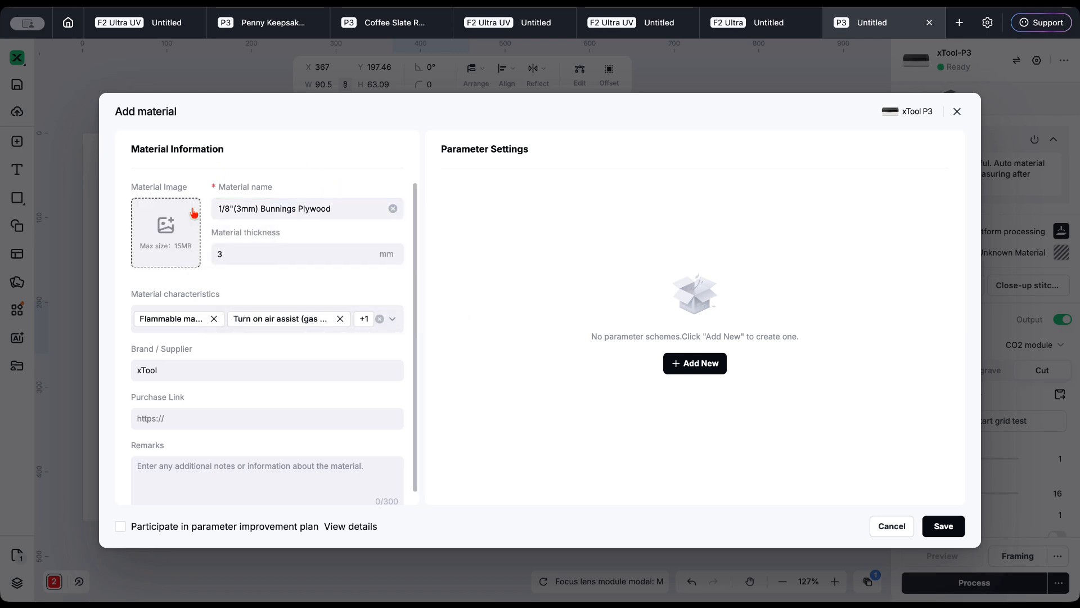
{"action": "left_click", "coordinate": [164, 237]}
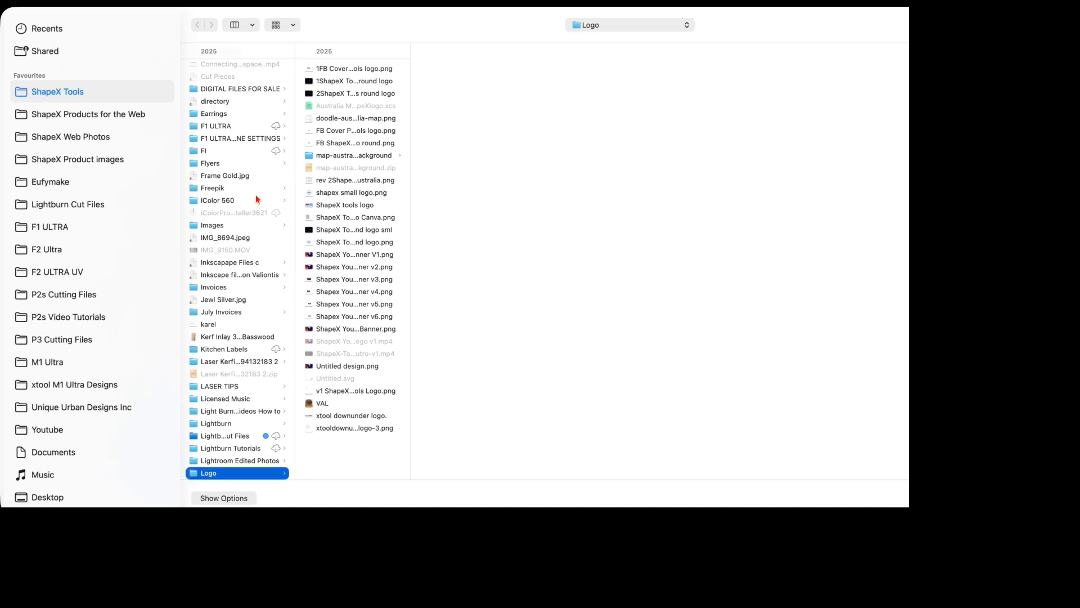
{"action": "double_click", "coordinate": [337, 193]}
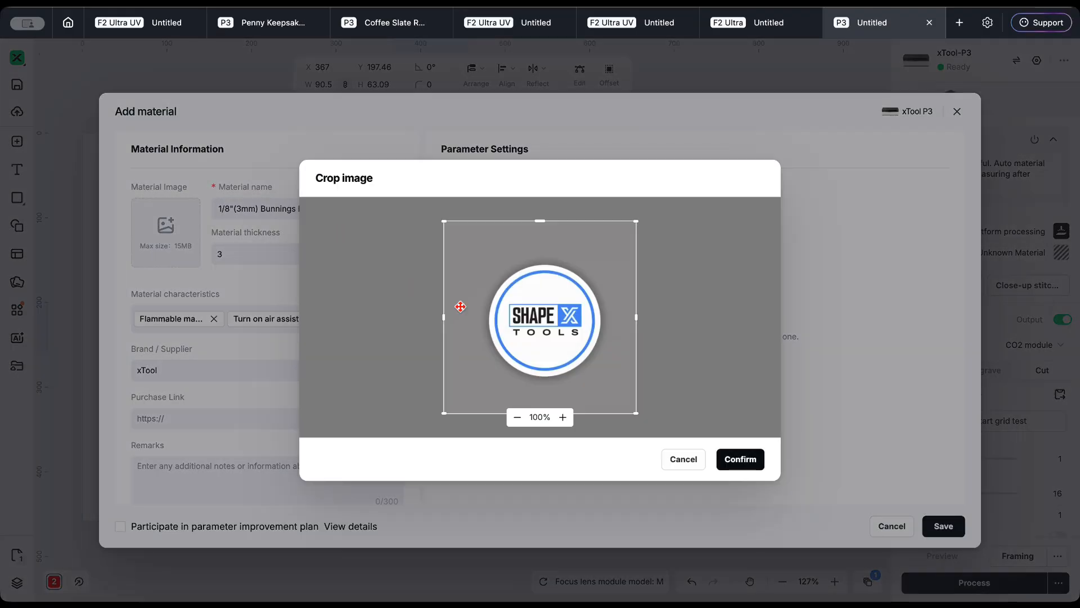
{"action": "left_click", "coordinate": [728, 459]}
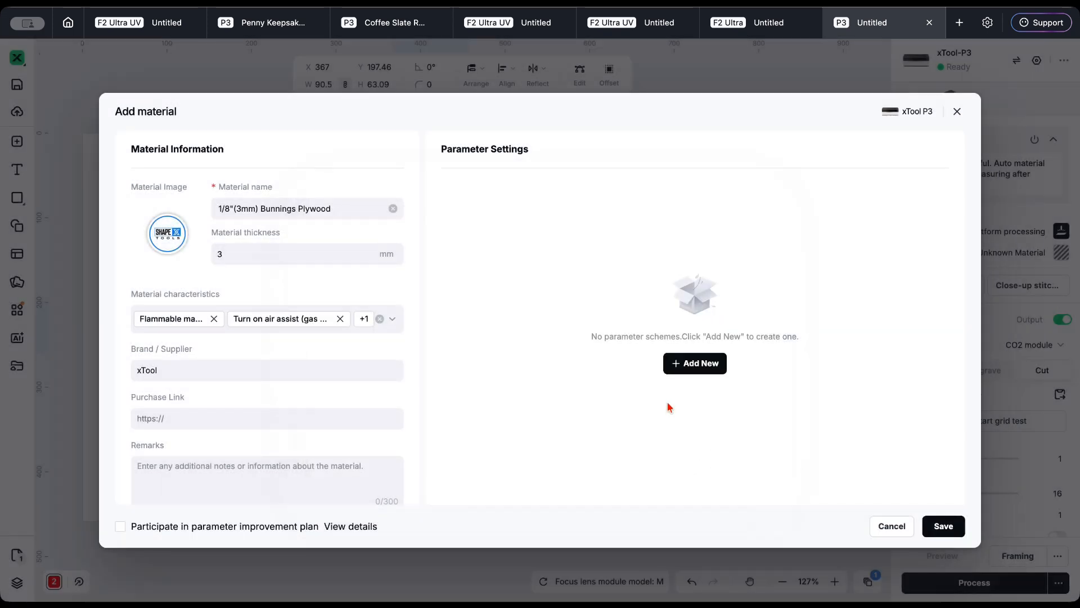
{"action": "left_click", "coordinate": [226, 417]}
{"action": "type", "text": "https://www.bunnings.com.au/1200-x-810mm-3mm-plywood-pine-premium-bc-grade_p0340268"}
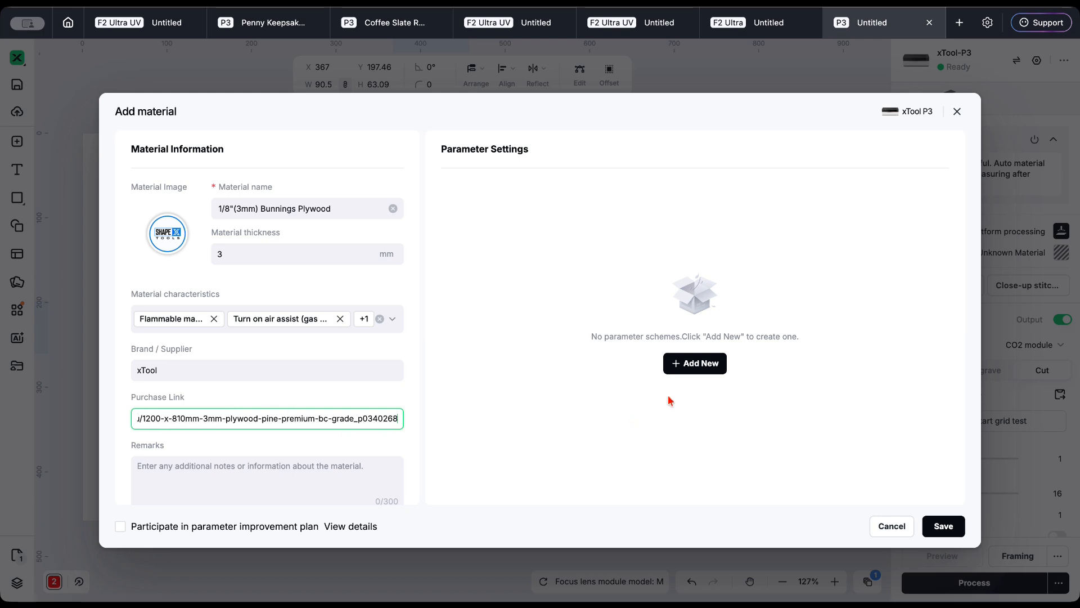
Add a parameter scheme named Cut with Lift platform processing mode and the Cut processing type
{"action": "left_click", "coordinate": [709, 370]}
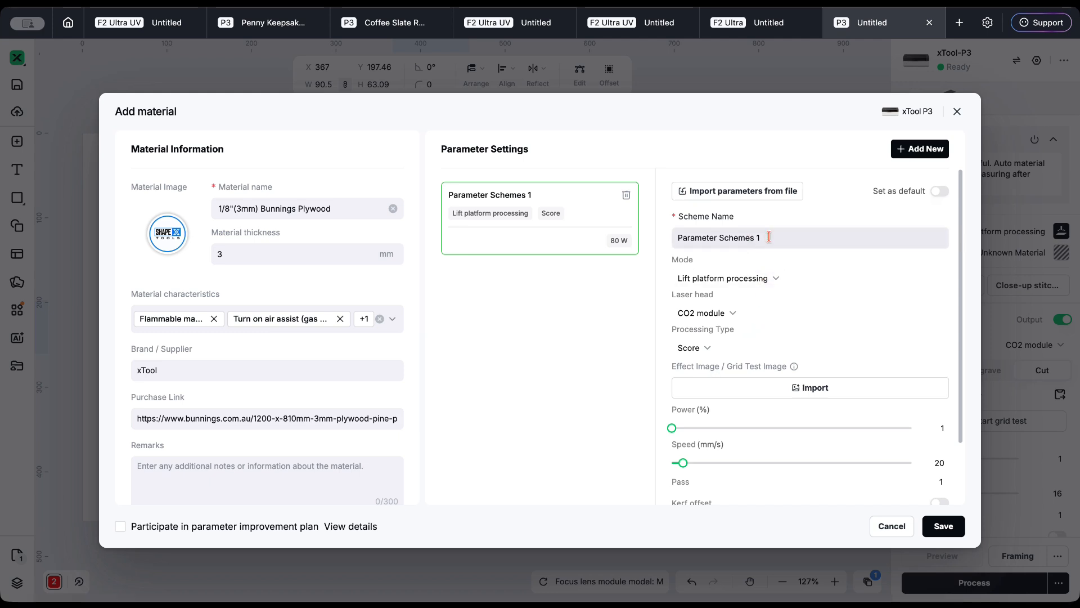
{"action": "left_click_drag", "start_coordinate": [769, 237], "coordinate": [672, 238]}
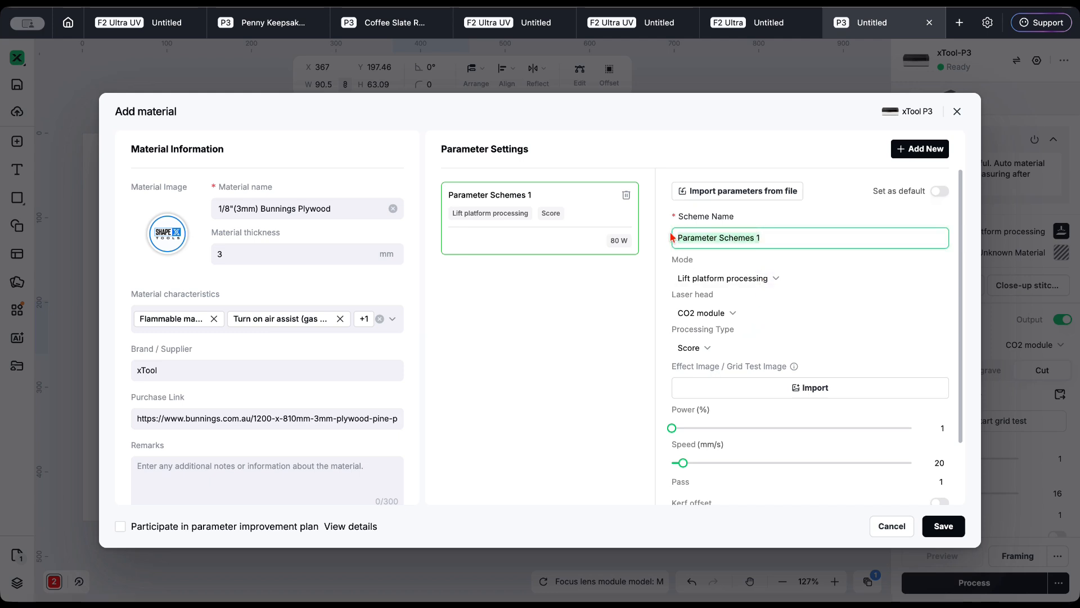
{"action": "type", "text": "Cut"}
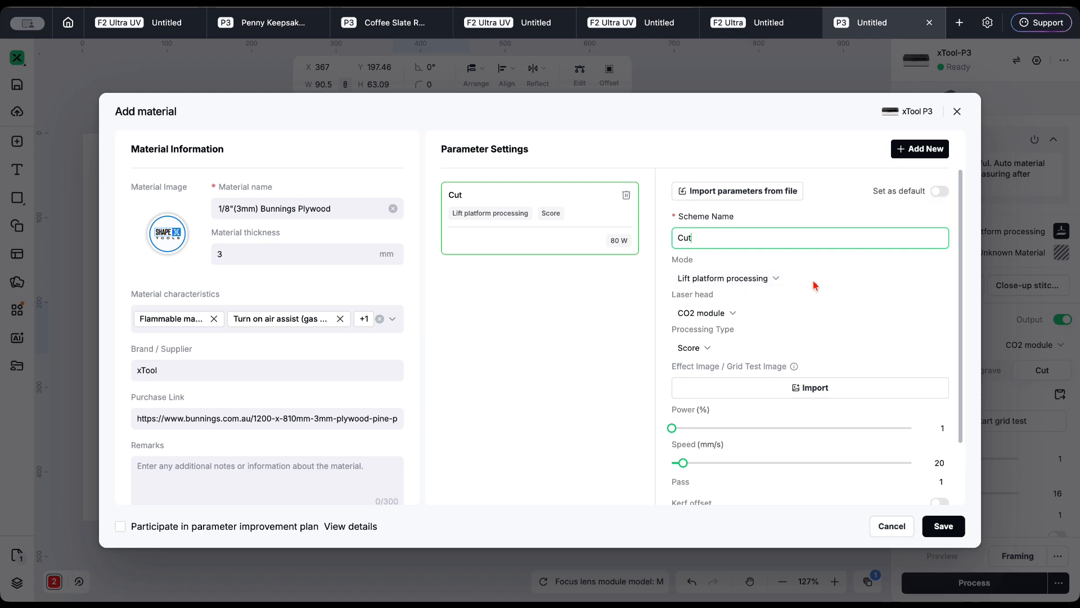
{"action": "left_click", "coordinate": [769, 280]}
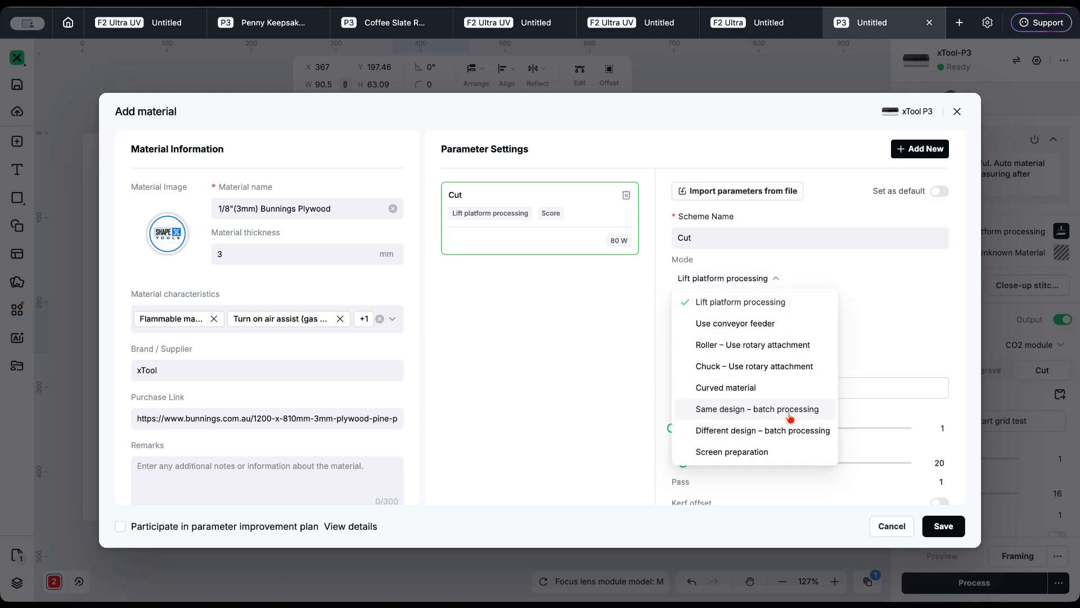
{"action": "left_click", "coordinate": [777, 302]}
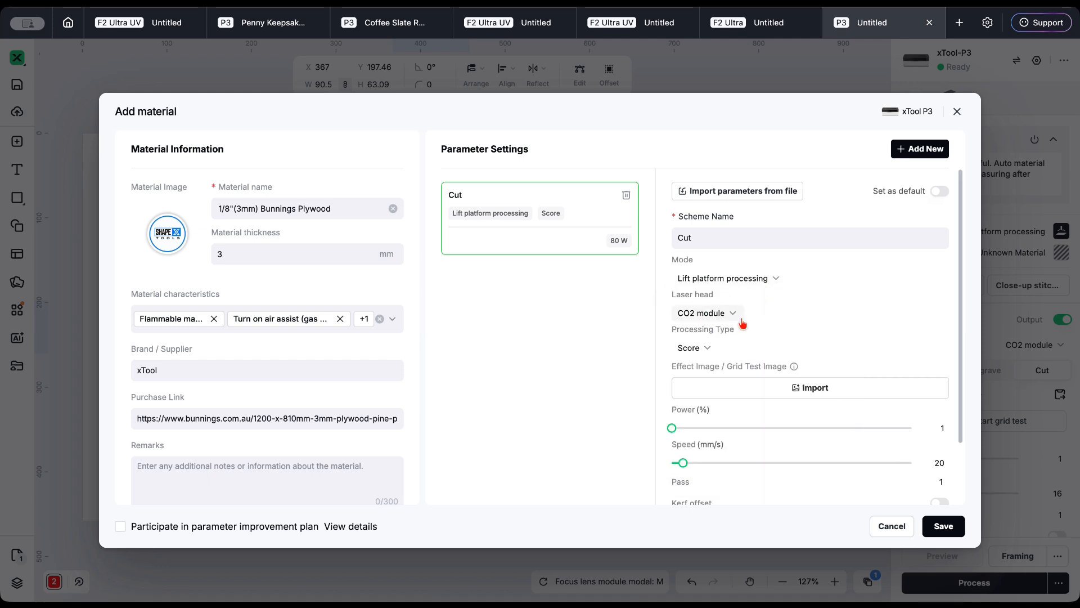
{"action": "left_click", "coordinate": [704, 349]}
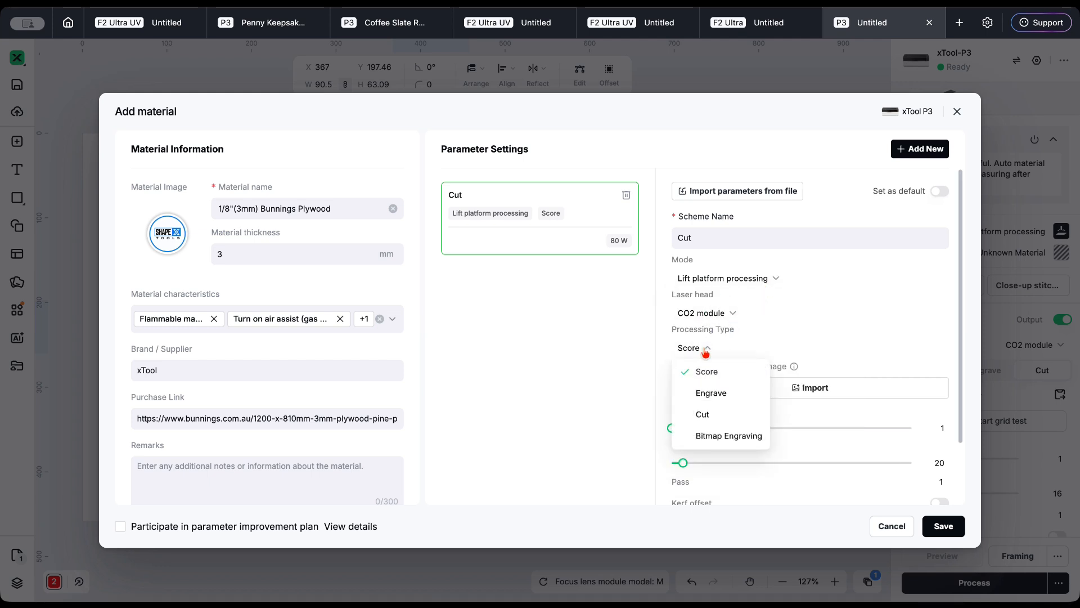
{"action": "left_click", "coordinate": [717, 414]}
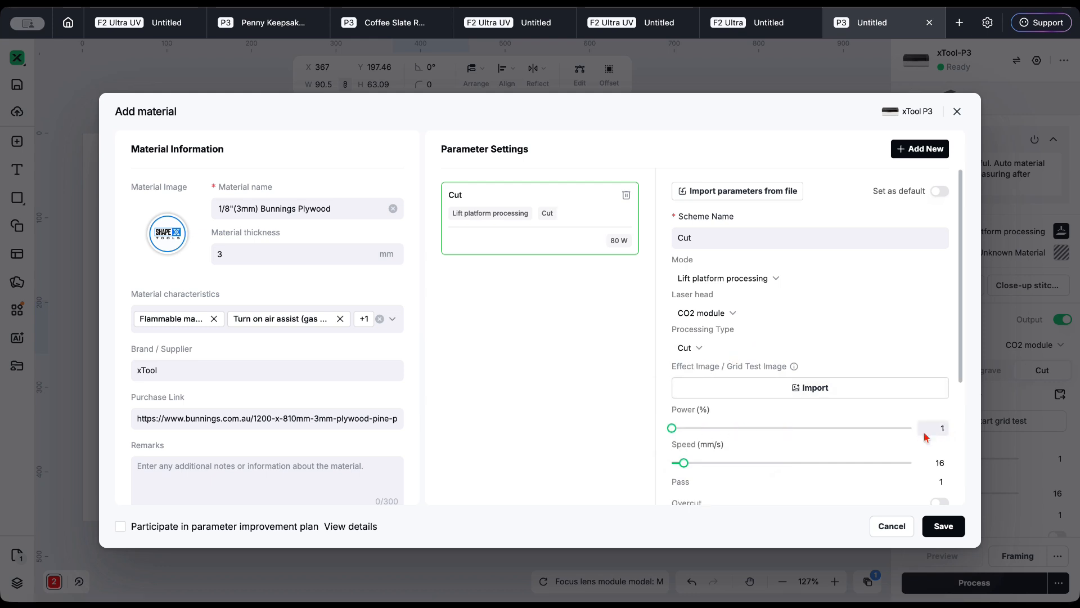
Set the Cut scheme's power to 30% and speed to 10 mm/s, and save the material
{"action": "left_click", "coordinate": [927, 429]}
{"action": "left_click", "coordinate": [931, 465]}
{"action": "type", "text": "1"}
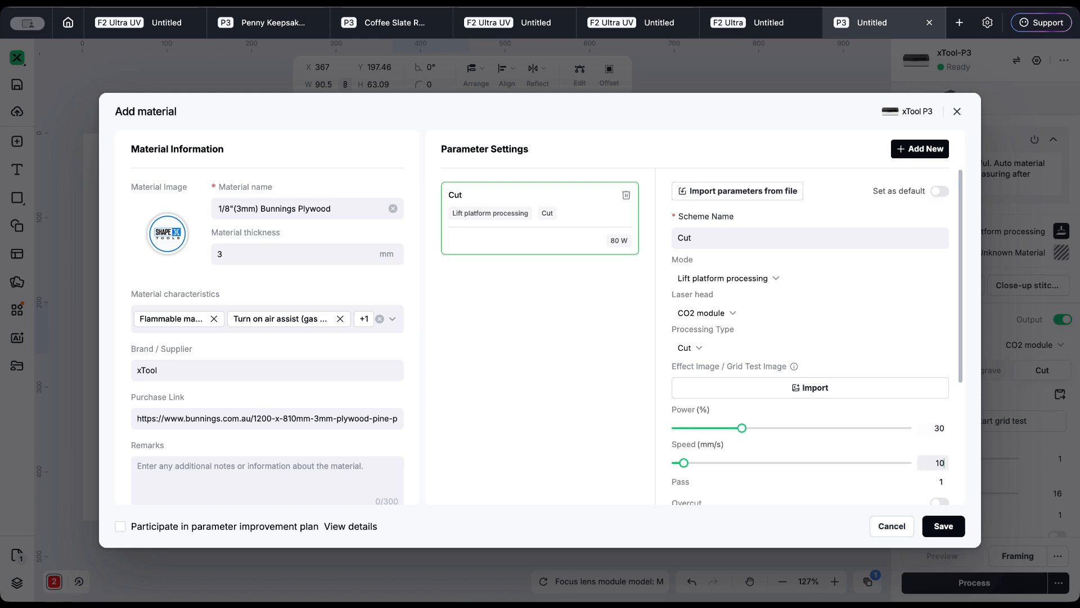
{"action": "scroll", "coordinate": [906, 471], "scroll_direction": "down", "scroll_amount": 2}
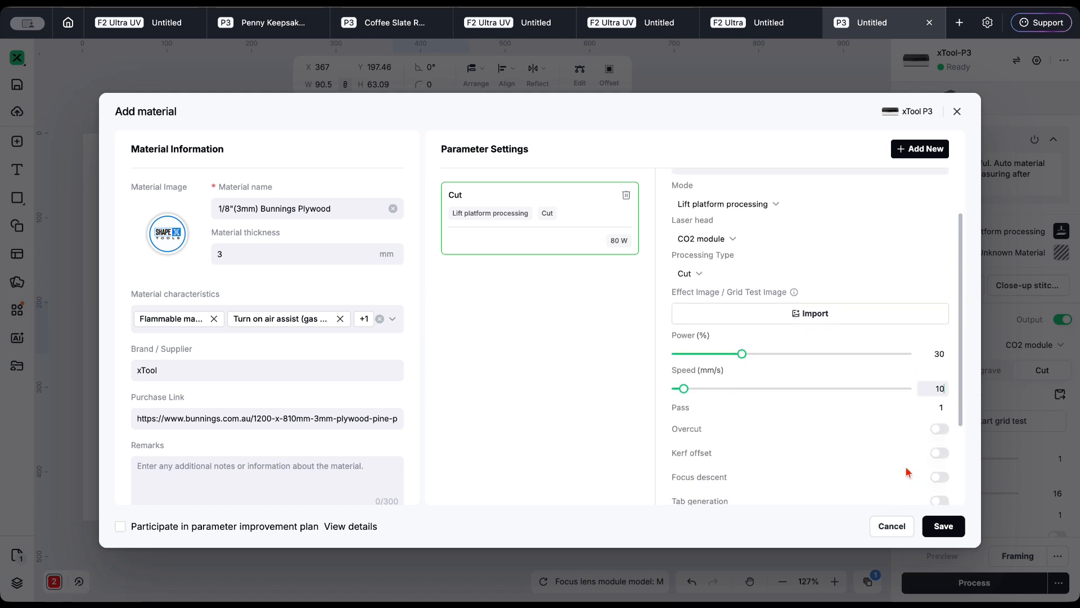
{"action": "scroll", "coordinate": [906, 472], "scroll_direction": "down", "scroll_amount": 3}
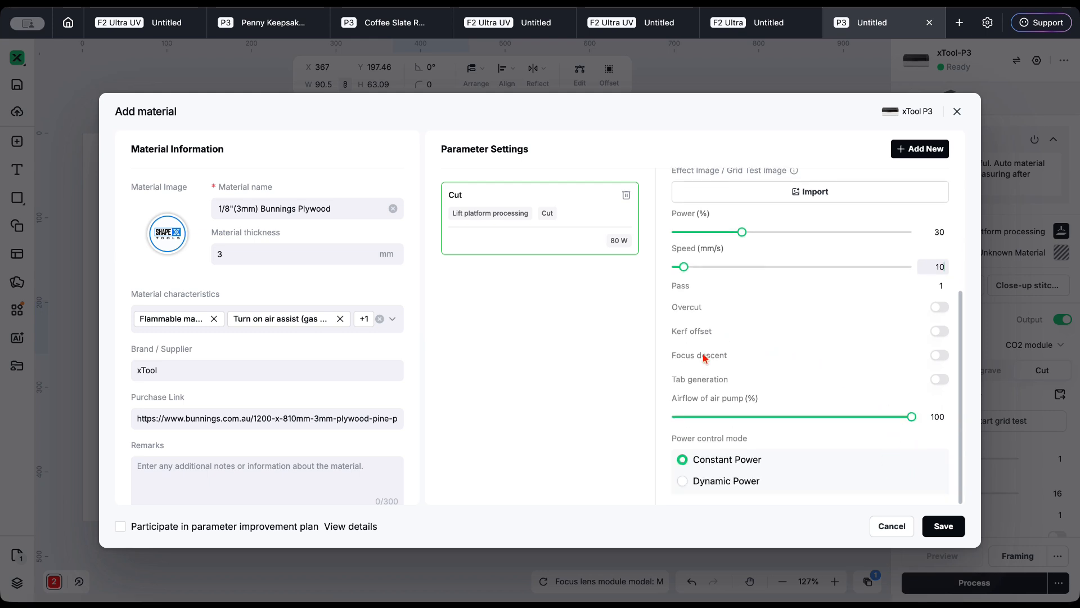
{"action": "left_click", "coordinate": [943, 527]}
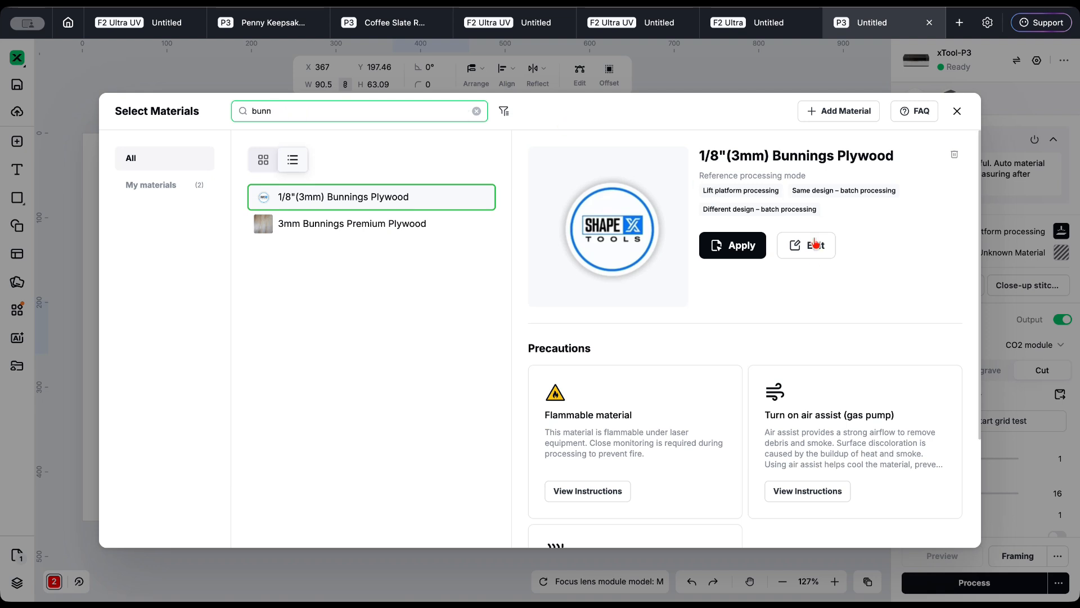
Open the 1/8"(3mm) Bunnings Plywood material for editing, add two new parameter schemes and delete the Cut scheme
{"action": "left_click", "coordinate": [816, 244]}
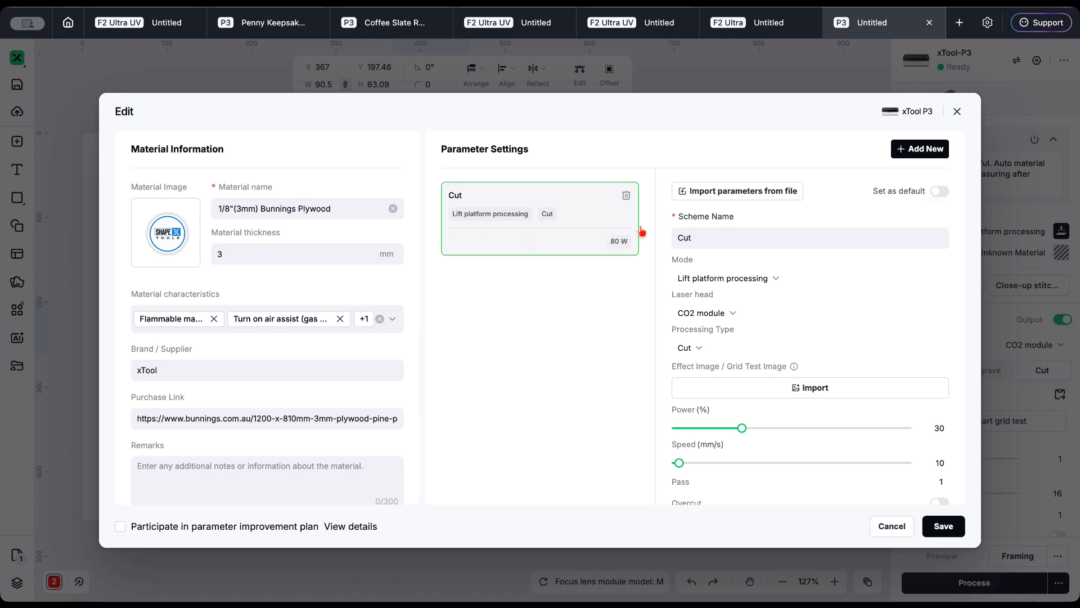
{"action": "mouse_move", "coordinate": [739, 199]}
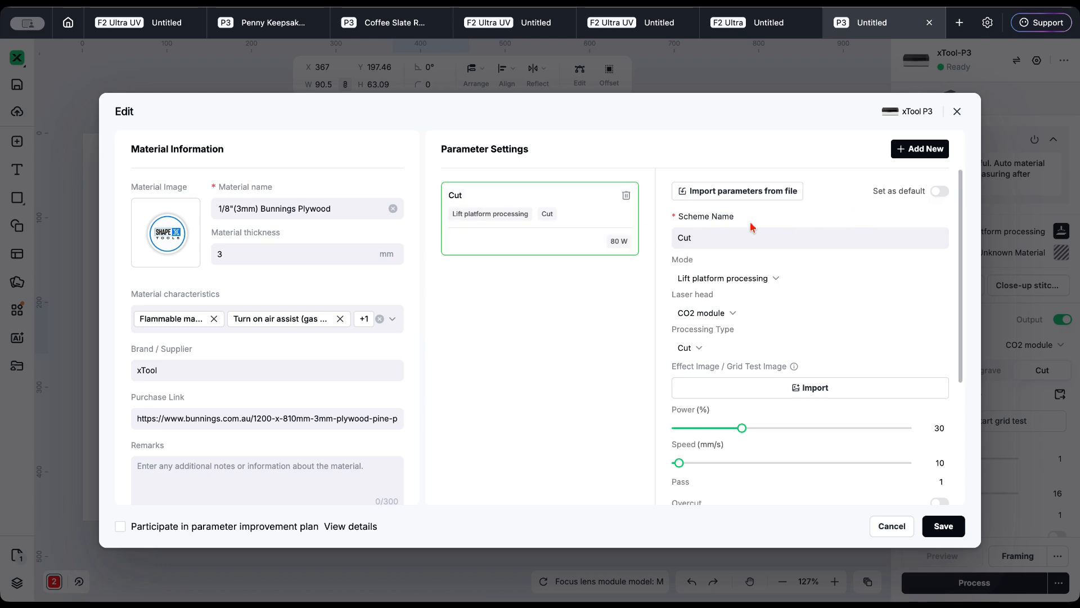
{"action": "left_click", "coordinate": [920, 150]}
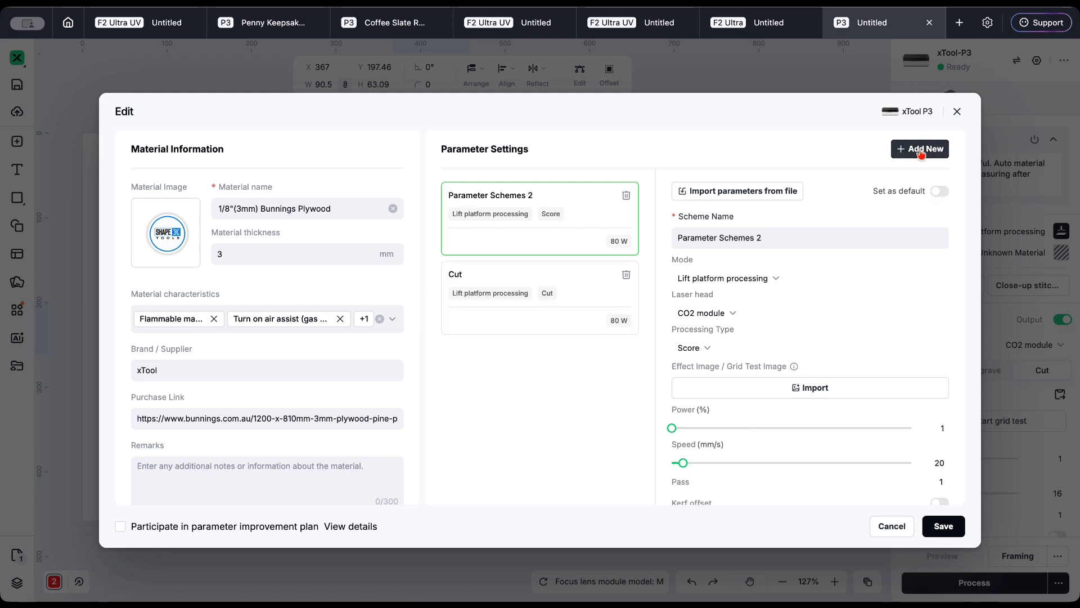
{"action": "left_click", "coordinate": [920, 151]}
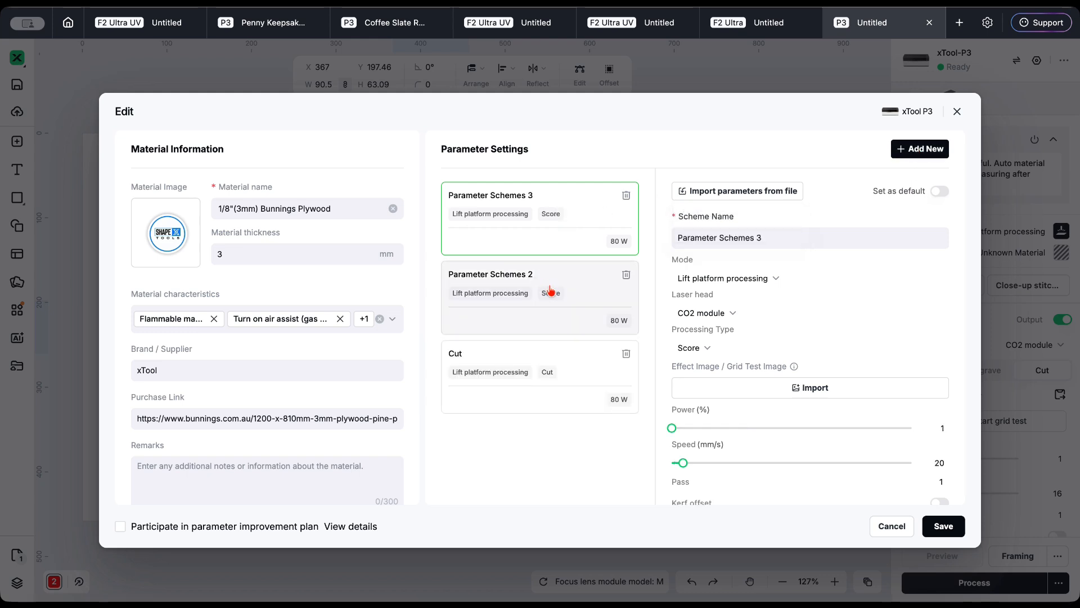
{"action": "left_click", "coordinate": [625, 353]}
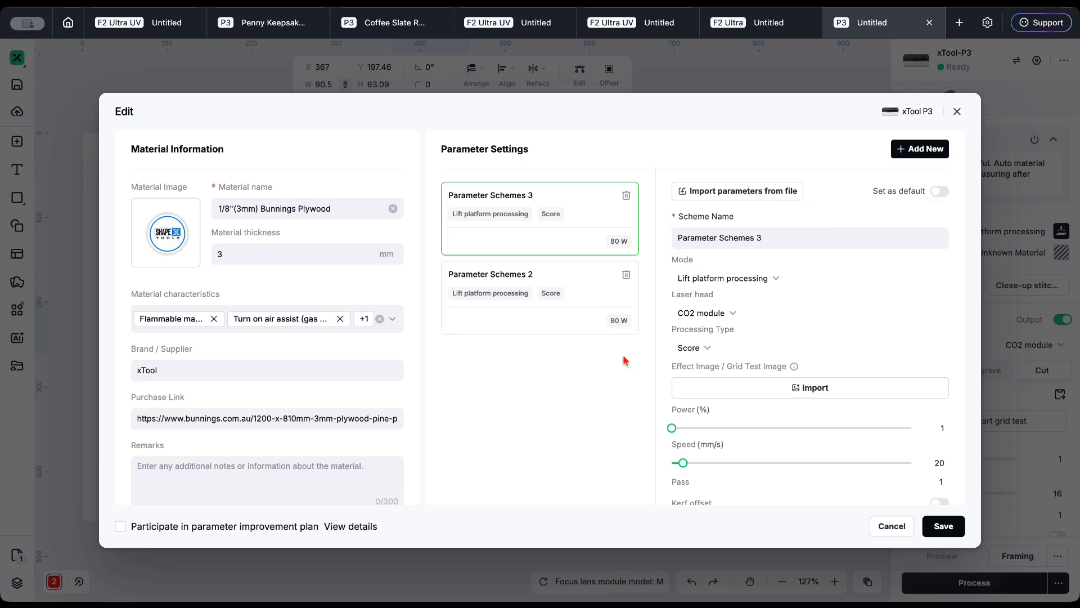
Rename the Parameter Schemes 2 scheme as Engrave
{"action": "left_click", "coordinate": [492, 287]}
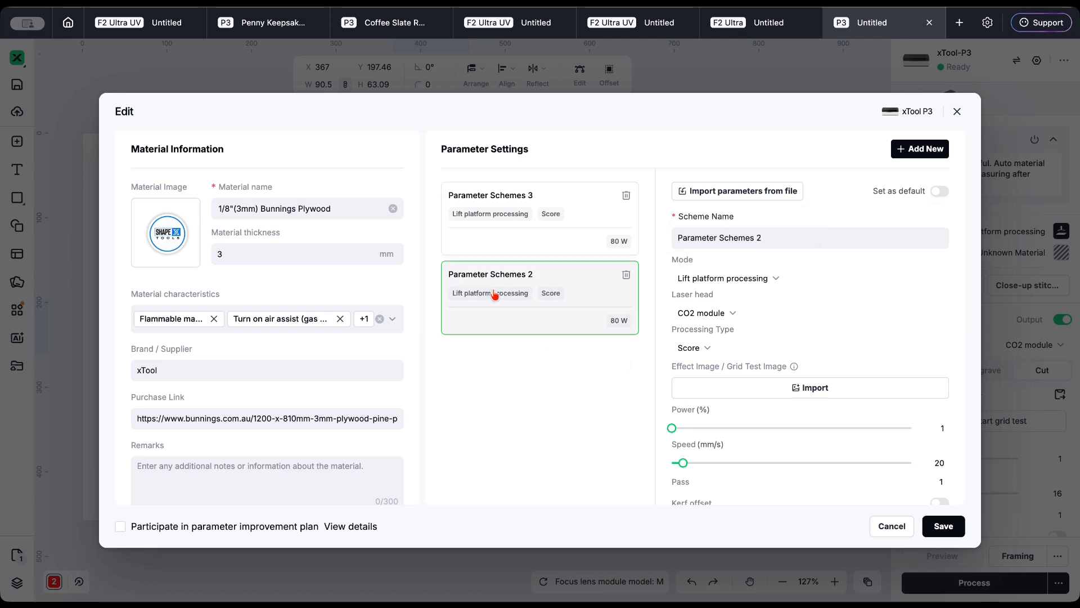
{"action": "left_click", "coordinate": [767, 238]}
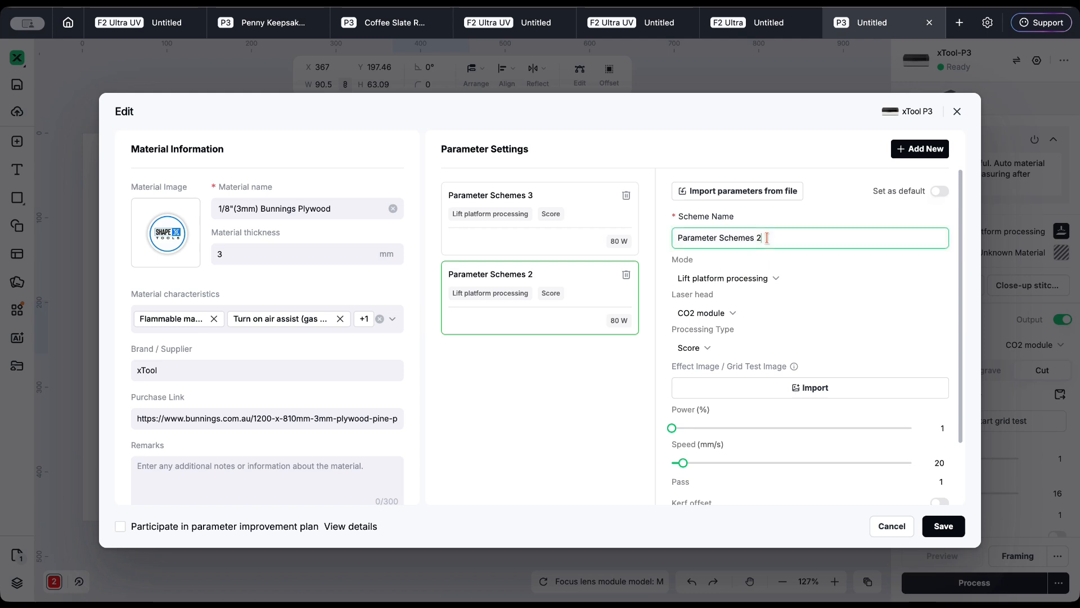
{"action": "key", "text": "ctrl+a"}
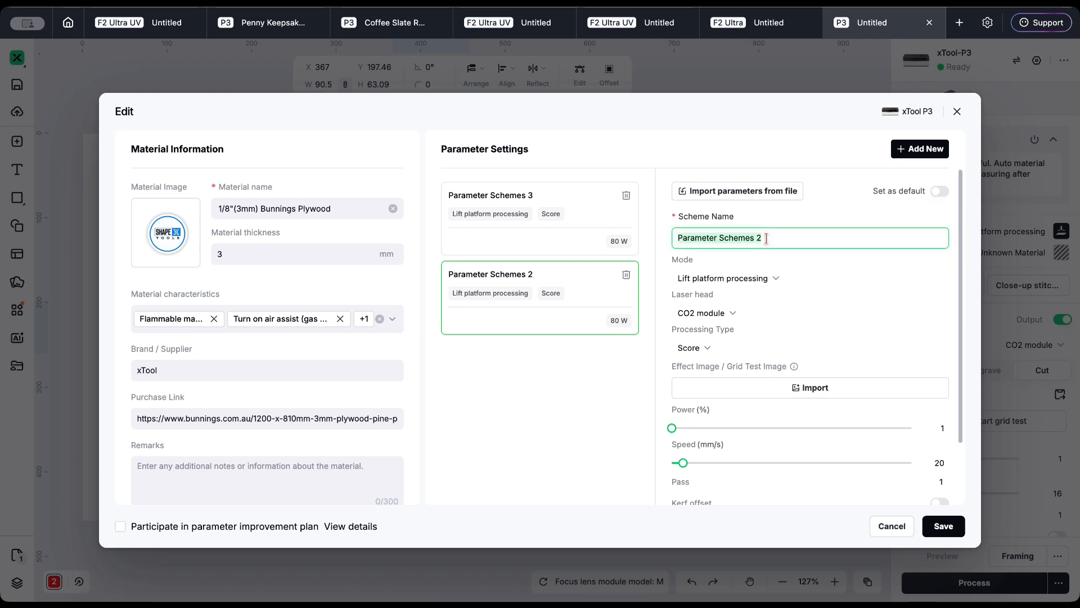
{"action": "type", "text": "Engra"}
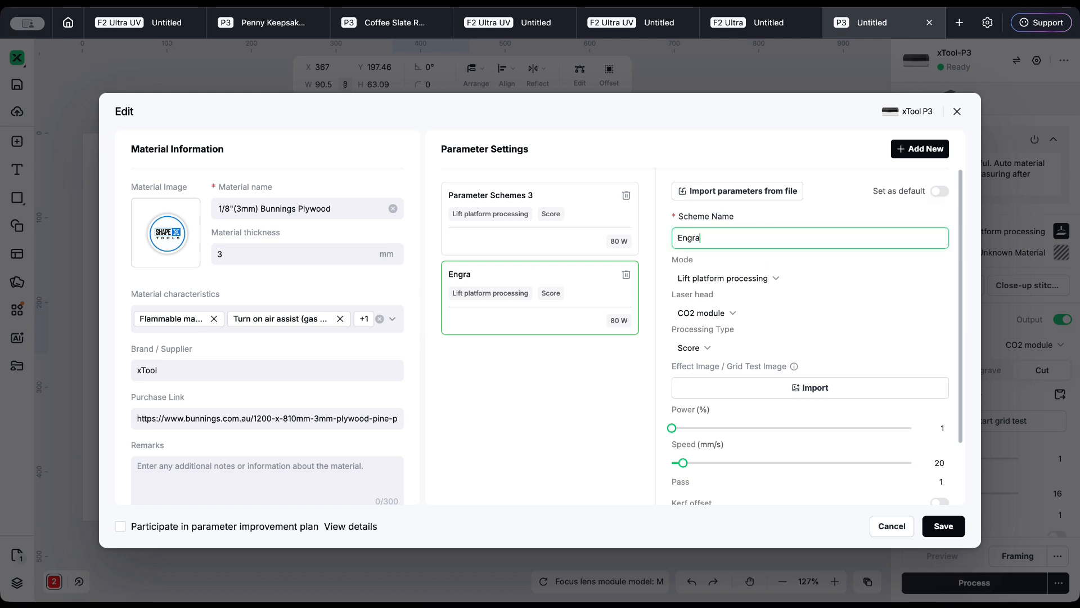
{"action": "type", "text": "ving"}
{"action": "key", "text": "BackSpace"}
{"action": "key", "text": "BackSpace"}
{"action": "key", "text": "BackSpace"}
{"action": "key", "text": "BackSpace"}
{"action": "key", "text": "BackSpace"}
{"action": "key", "text": "BackSpace"}
{"action": "key", "text": "BackSpace"}
{"action": "key", "text": "BackSpace"}
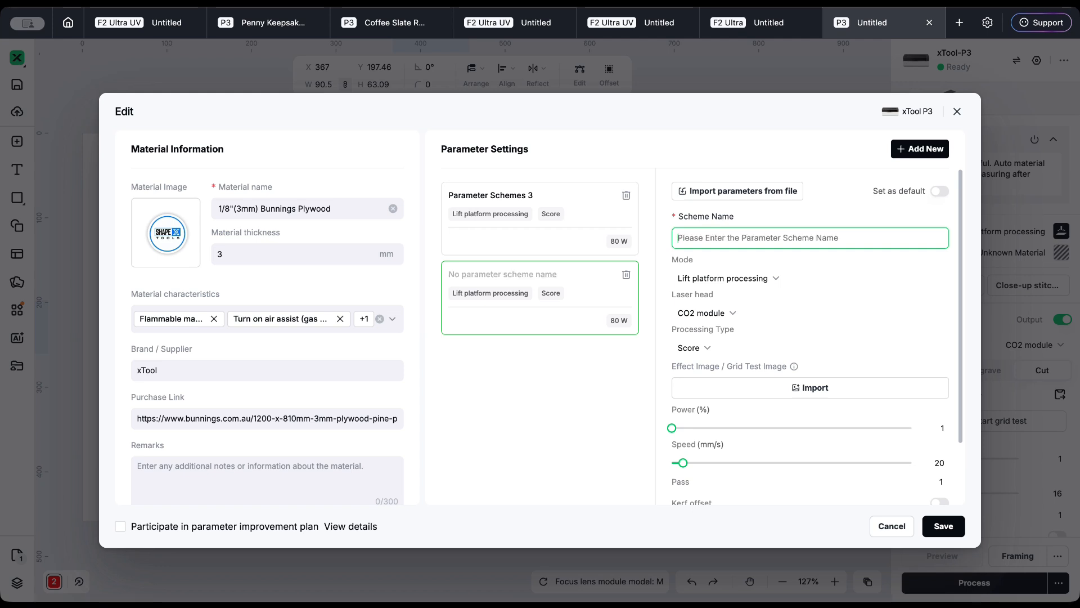
{"action": "type", "text": "Engrave"}
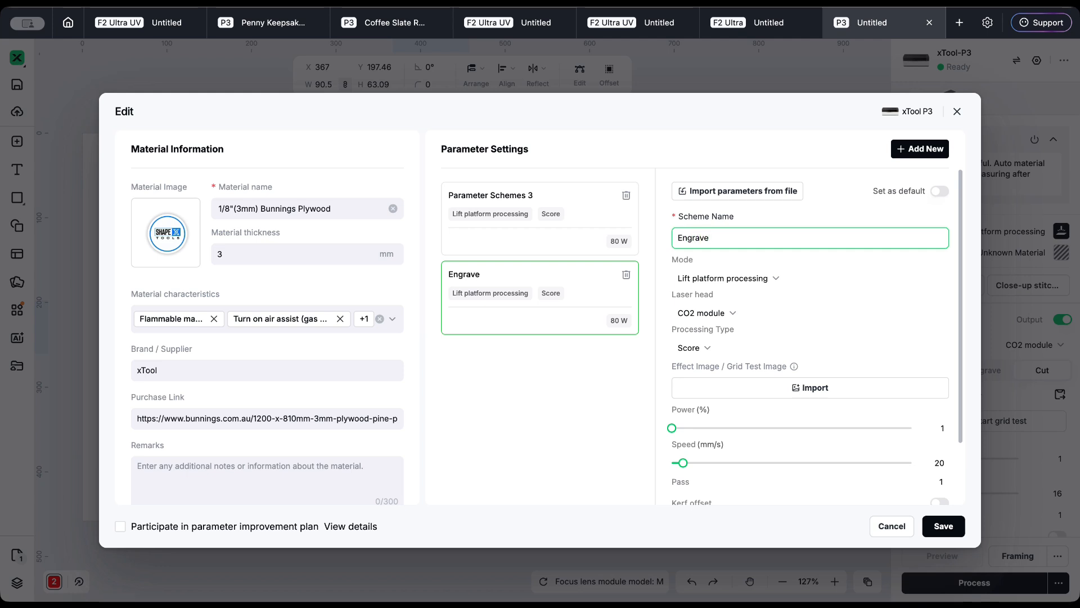
Give the Engrave scheme the Engrave processing type, 40% power and 500 mm/s speed, and save the material
{"action": "left_click", "coordinate": [697, 349]}
{"action": "left_click", "coordinate": [718, 393]}
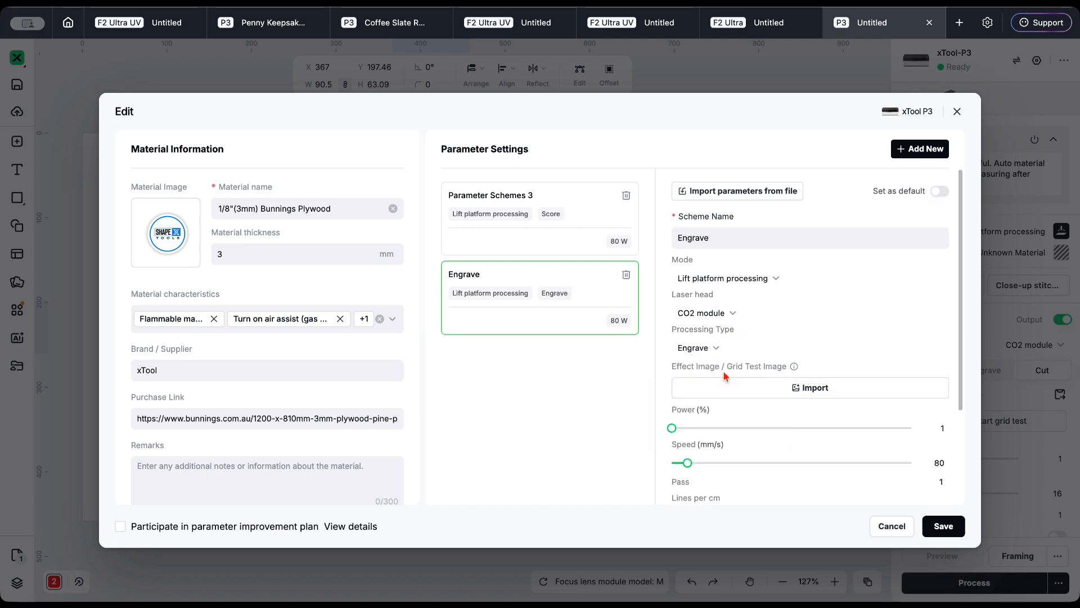
{"action": "double_click", "coordinate": [938, 427]}
{"action": "type", "text": "40"}
{"action": "left_click", "coordinate": [939, 462]}
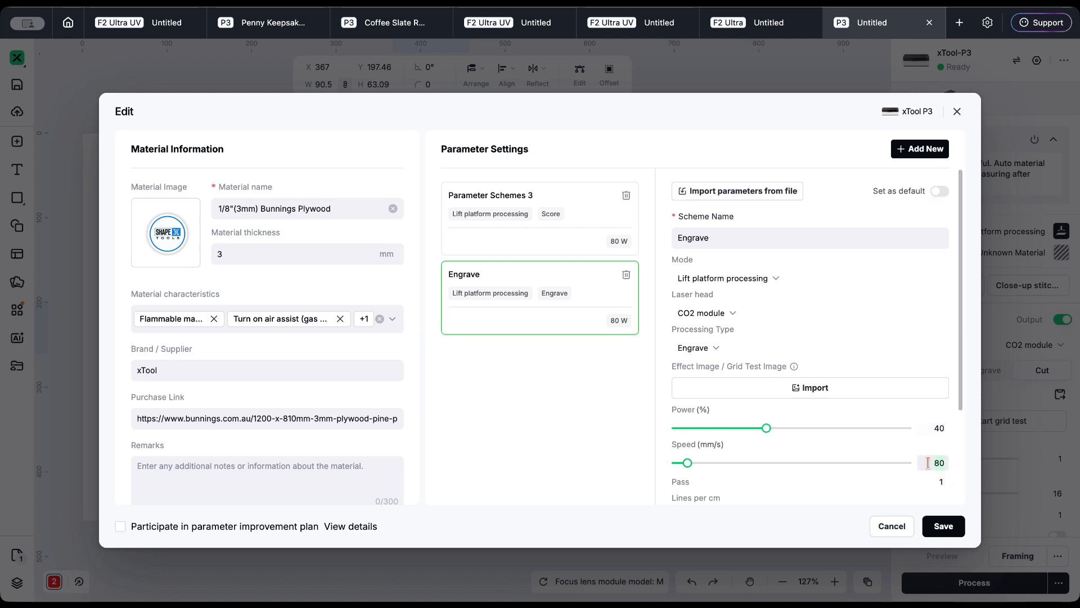
{"action": "type", "text": "500"}
{"action": "left_click", "coordinate": [966, 458]}
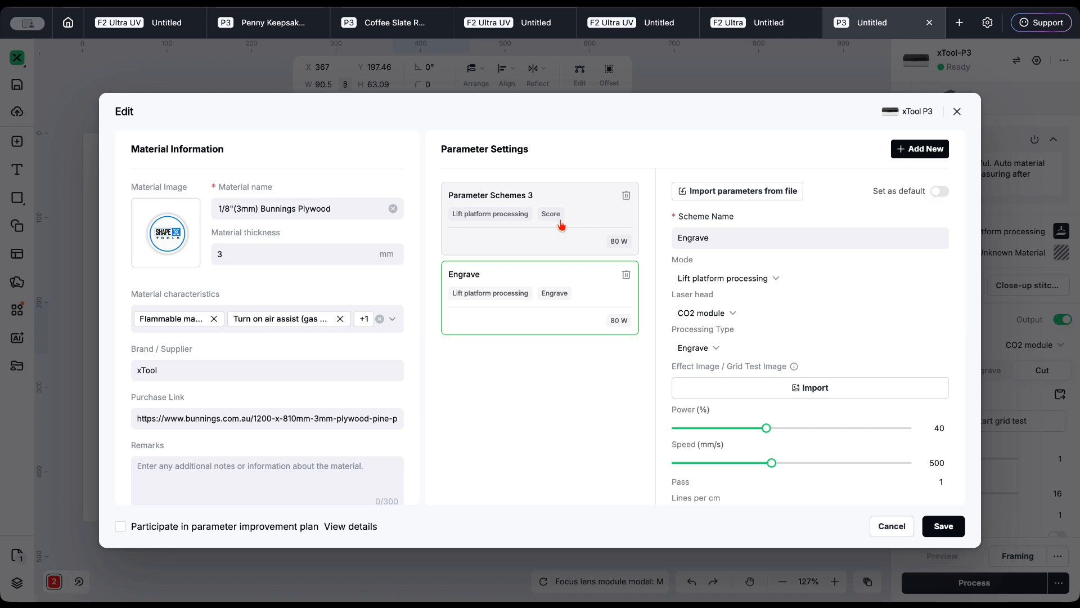
{"action": "left_click", "coordinate": [945, 526]}
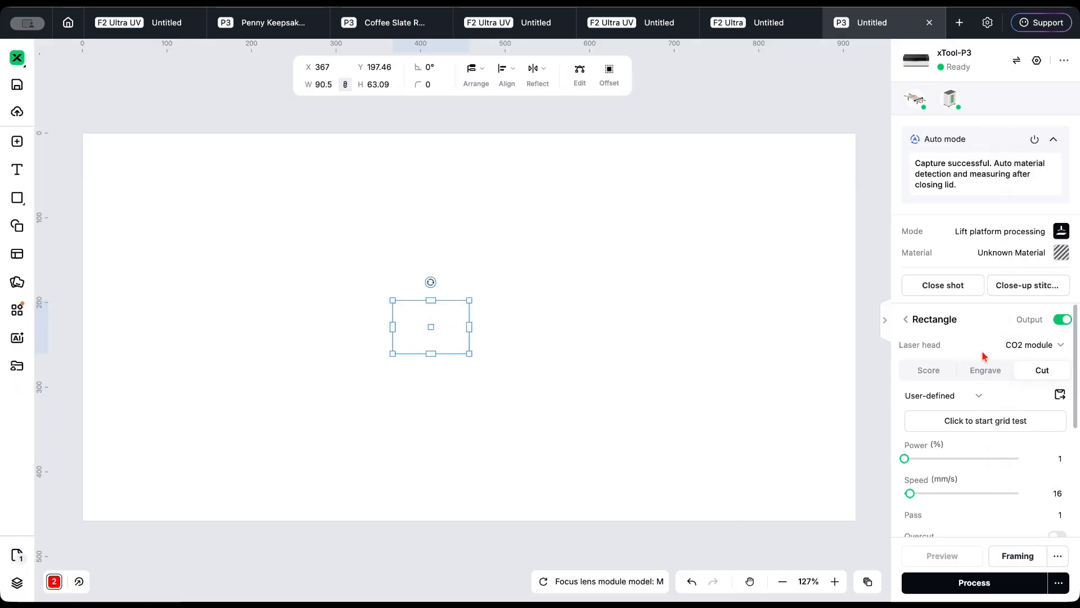
Set the rectangle's processing to Engrave with the 3mm Bunnings Plywood setting
{"action": "left_click", "coordinate": [981, 370]}
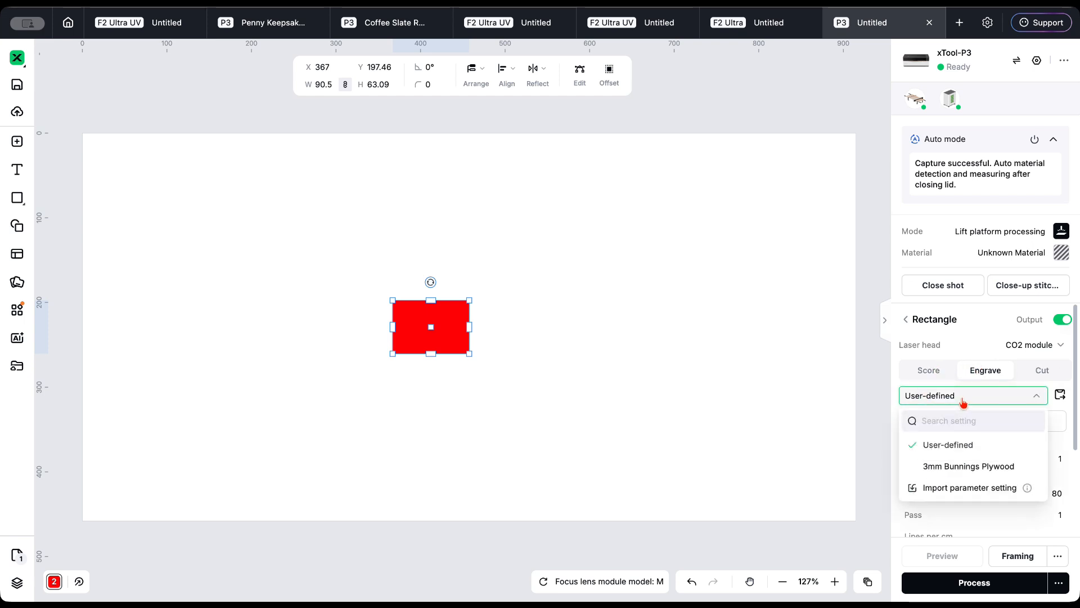
{"action": "left_click", "coordinate": [964, 466]}
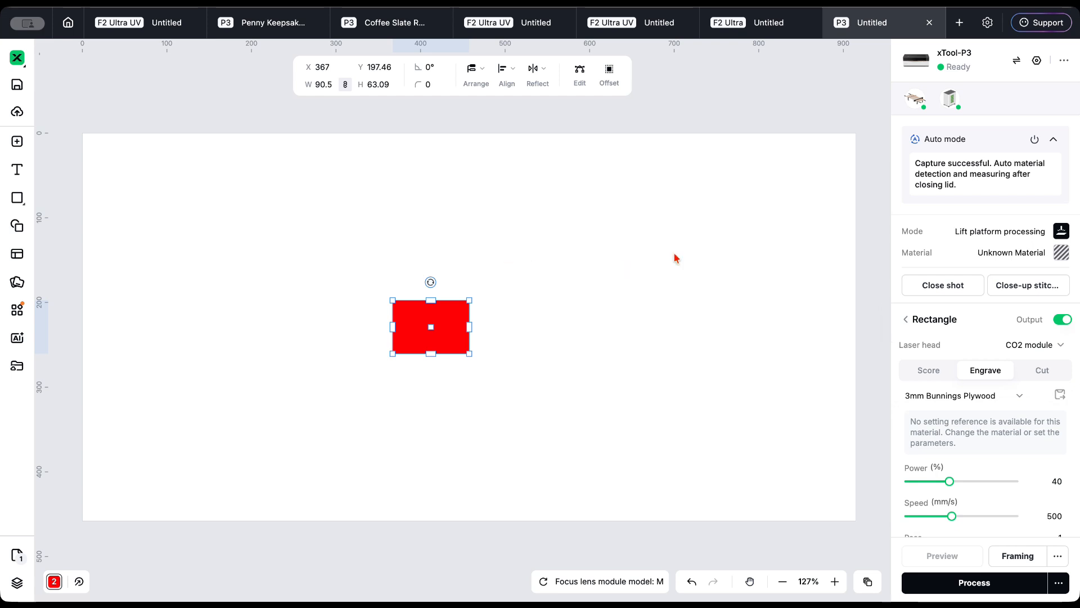
Search the material library for "bunning" and apply the first 1/8"(3mm) Bunnings Plywood material
{"action": "left_click", "coordinate": [1060, 259]}
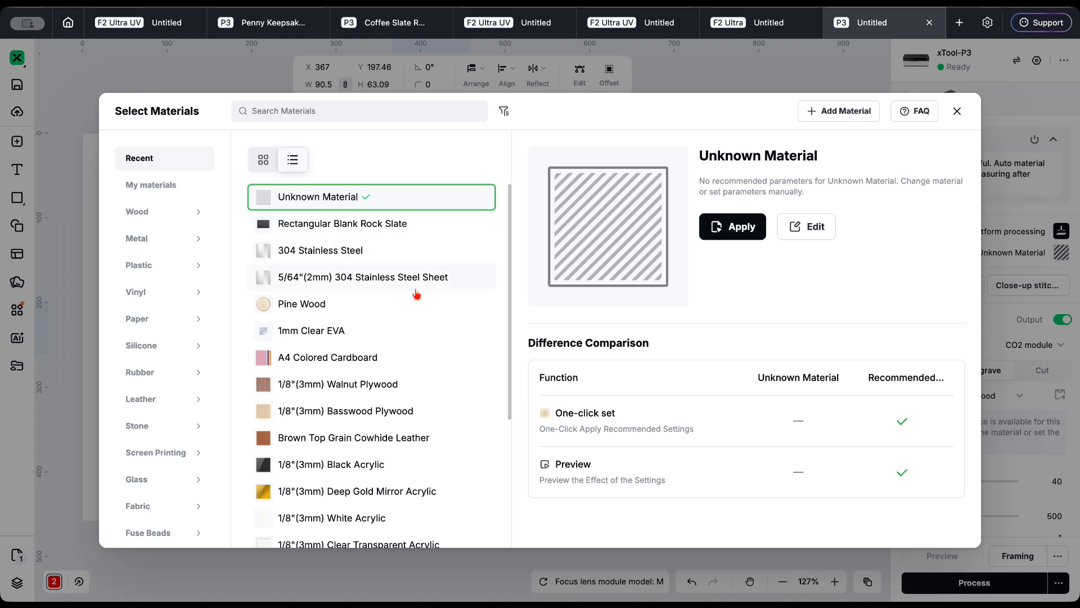
{"action": "left_click", "coordinate": [307, 109]}
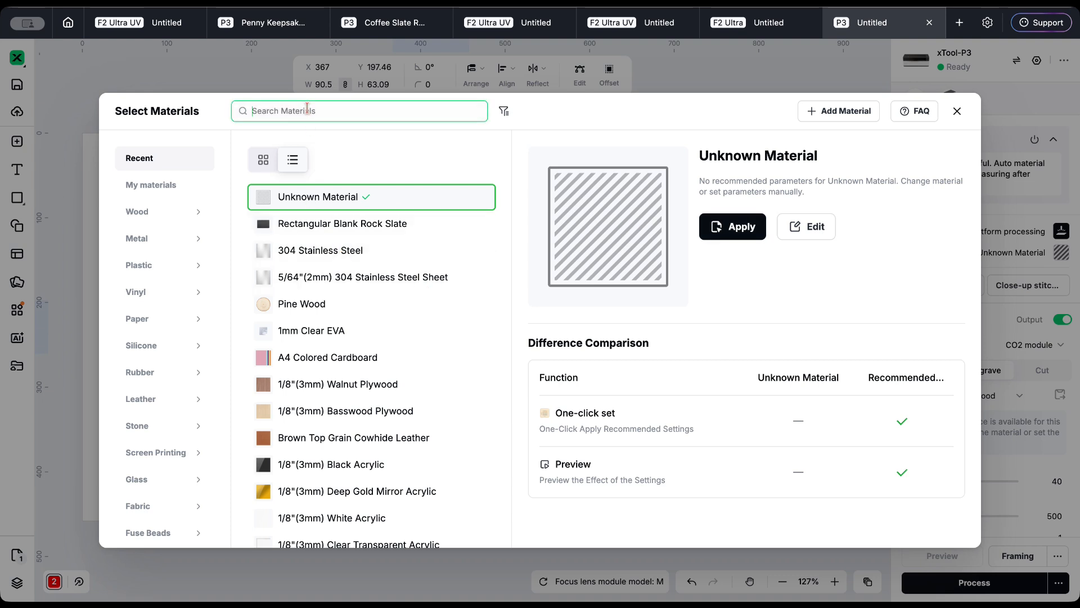
{"action": "type", "text": "bunn"}
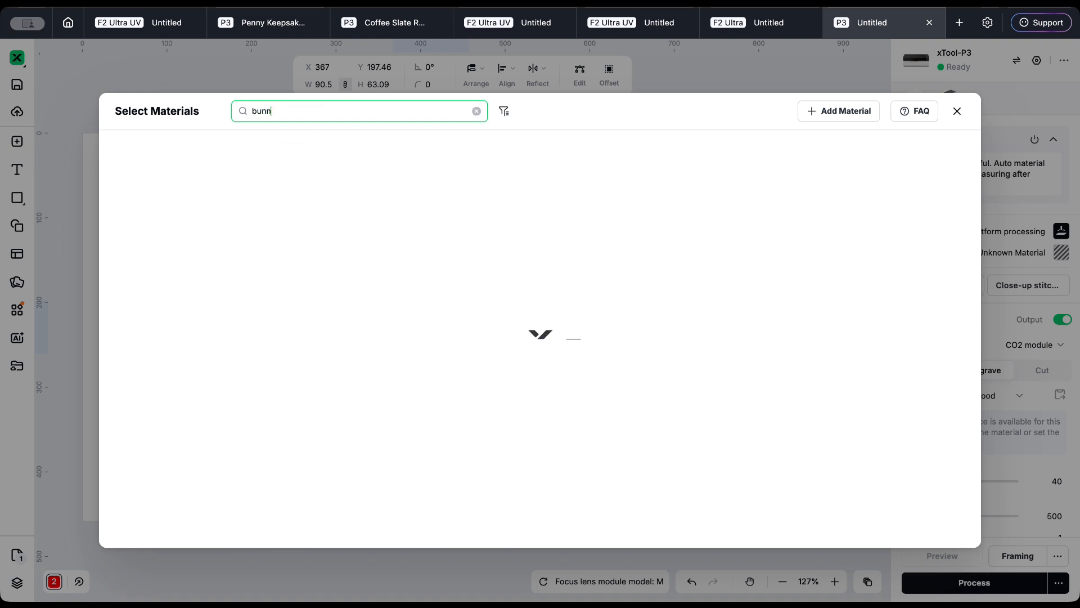
{"action": "type", "text": "ing"}
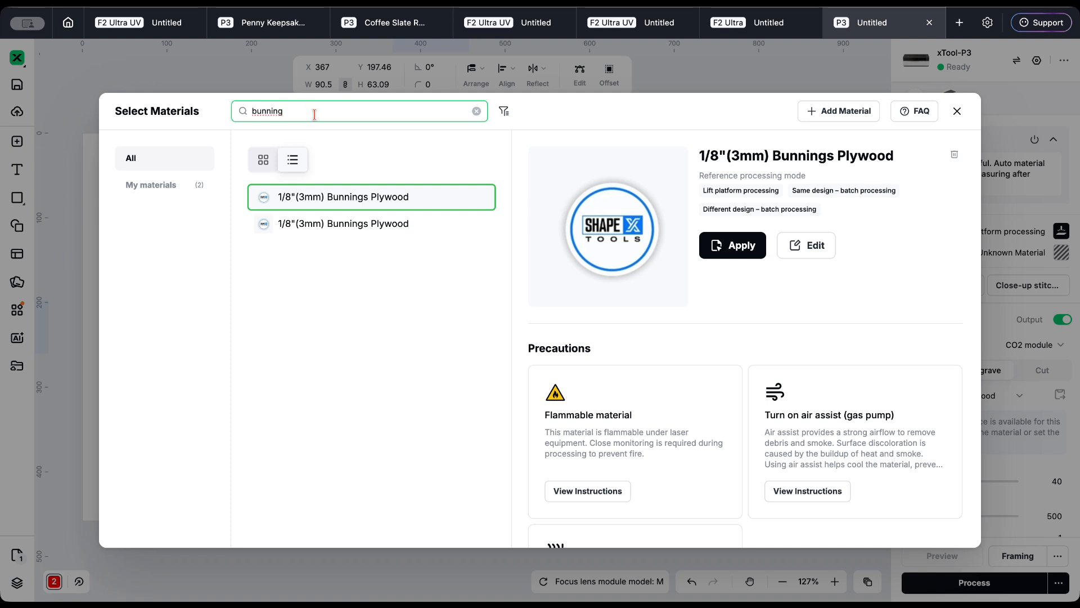
{"action": "left_click", "coordinate": [371, 208]}
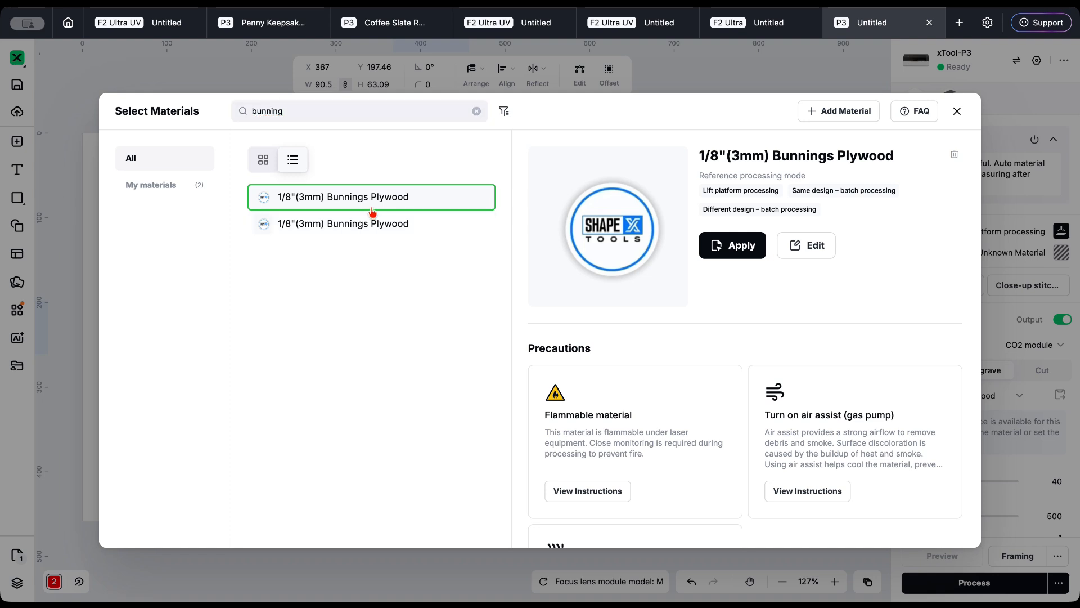
{"action": "left_click", "coordinate": [732, 245]}
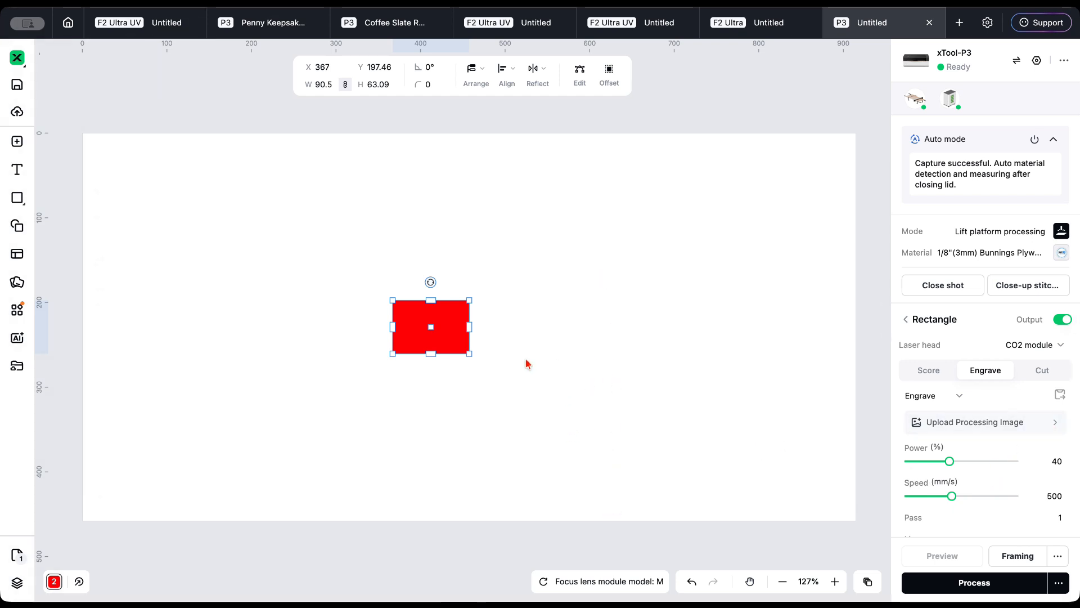
Draw a second rectangle about 89 by 77 mm to the right of the filled one and set it to Cut
{"action": "left_click", "coordinate": [20, 203]}
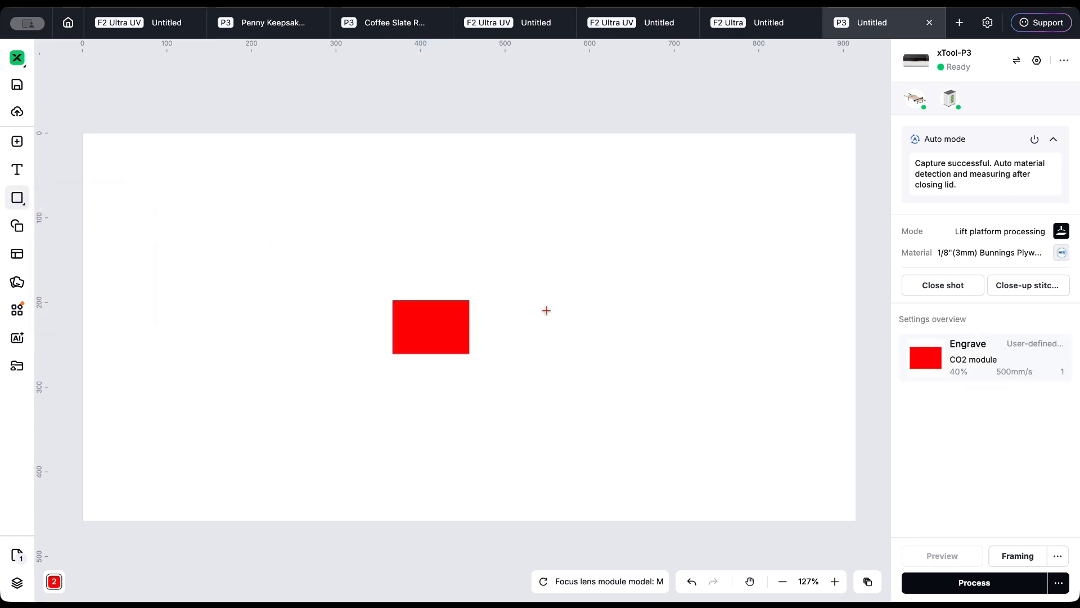
{"action": "mouse_move", "coordinate": [546, 309]}
{"action": "left_mouse_down"}
{"action": "mouse_move", "coordinate": [553, 357]}
{"action": "mouse_move", "coordinate": [620, 374]}
{"action": "left_mouse_up"}
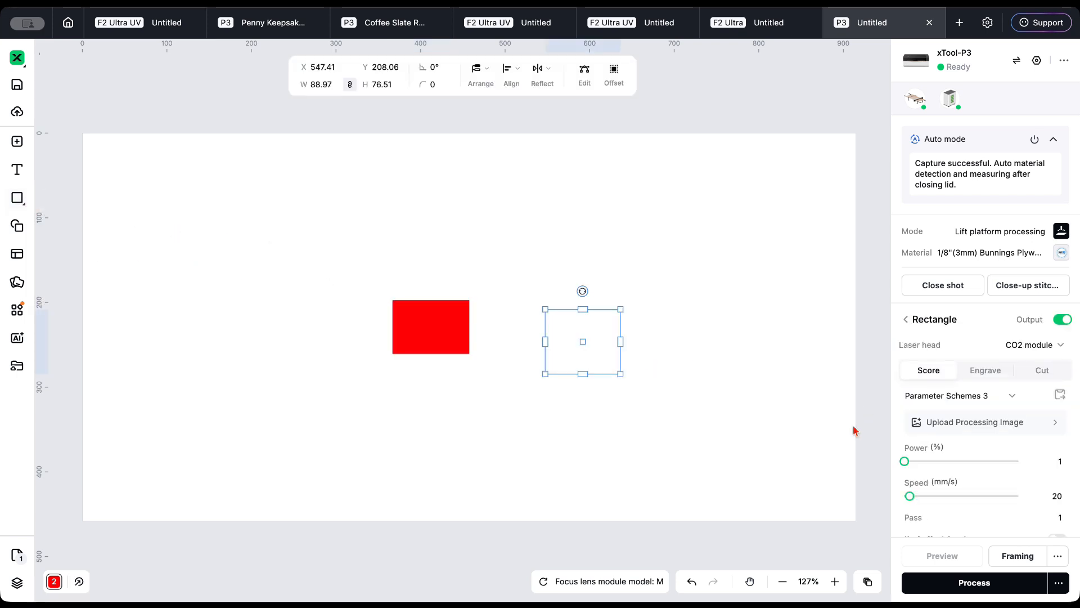
{"action": "left_click", "coordinate": [1043, 372]}
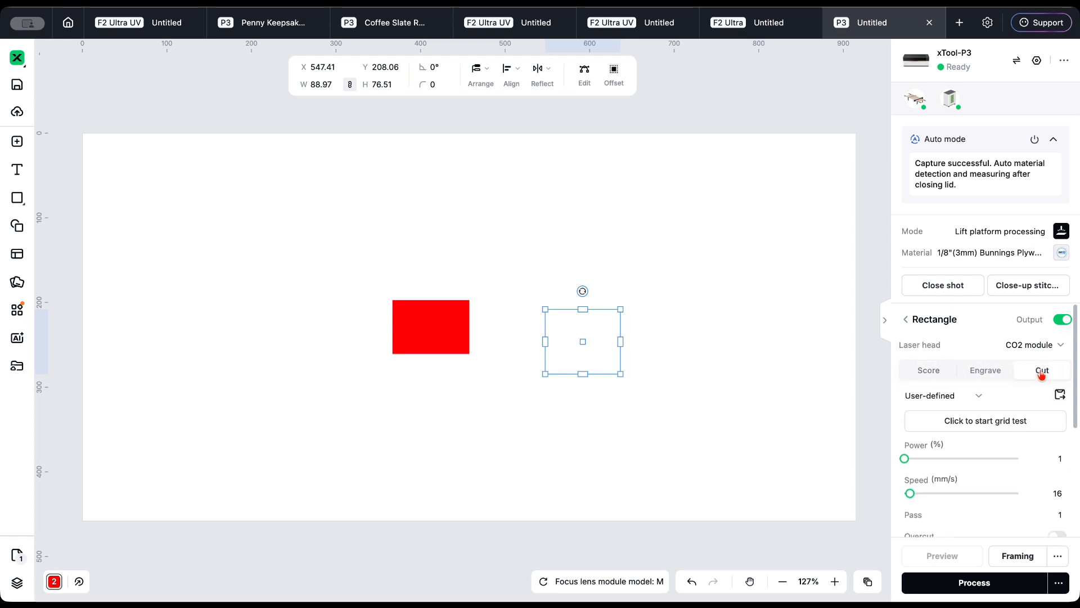
Reapply the 1/8"(3mm) Bunnings Plywood material and open it for editing
{"action": "left_click", "coordinate": [1062, 253]}
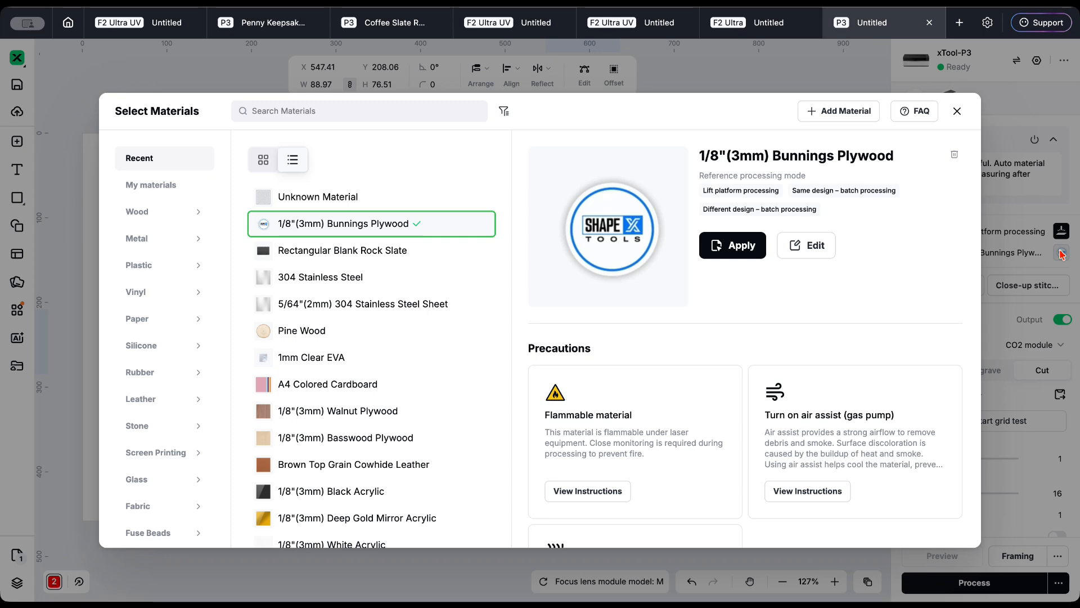
{"action": "left_click", "coordinate": [741, 246]}
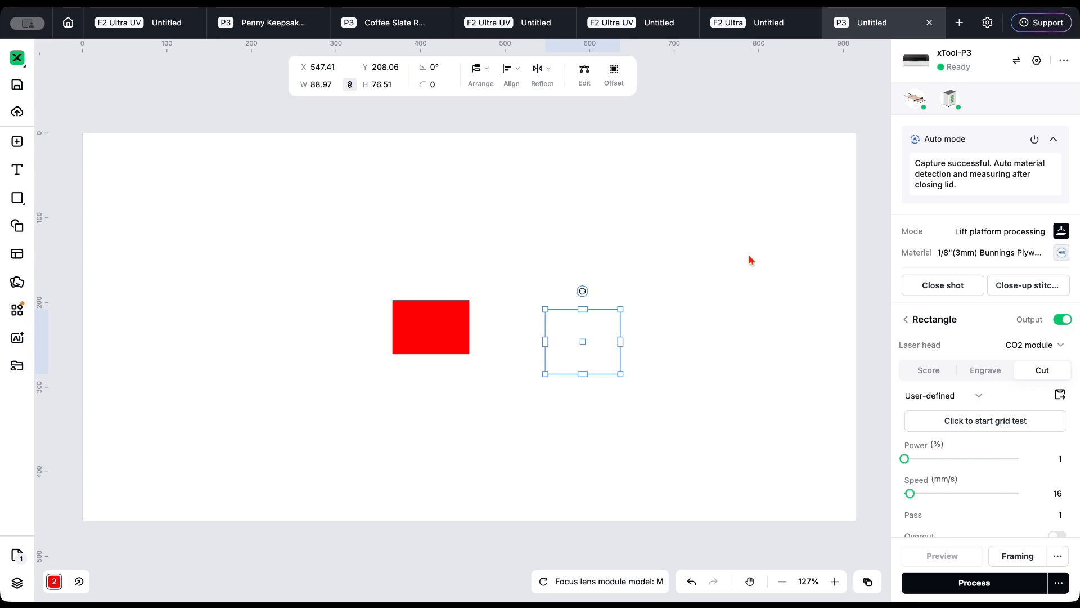
{"action": "left_click", "coordinate": [1061, 254]}
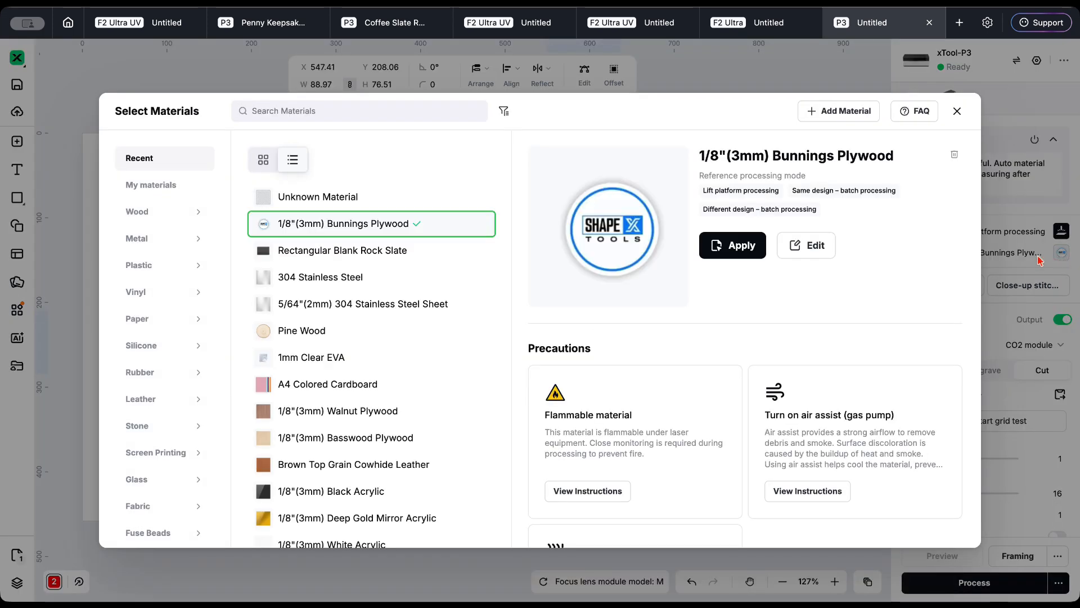
{"action": "left_click", "coordinate": [814, 254]}
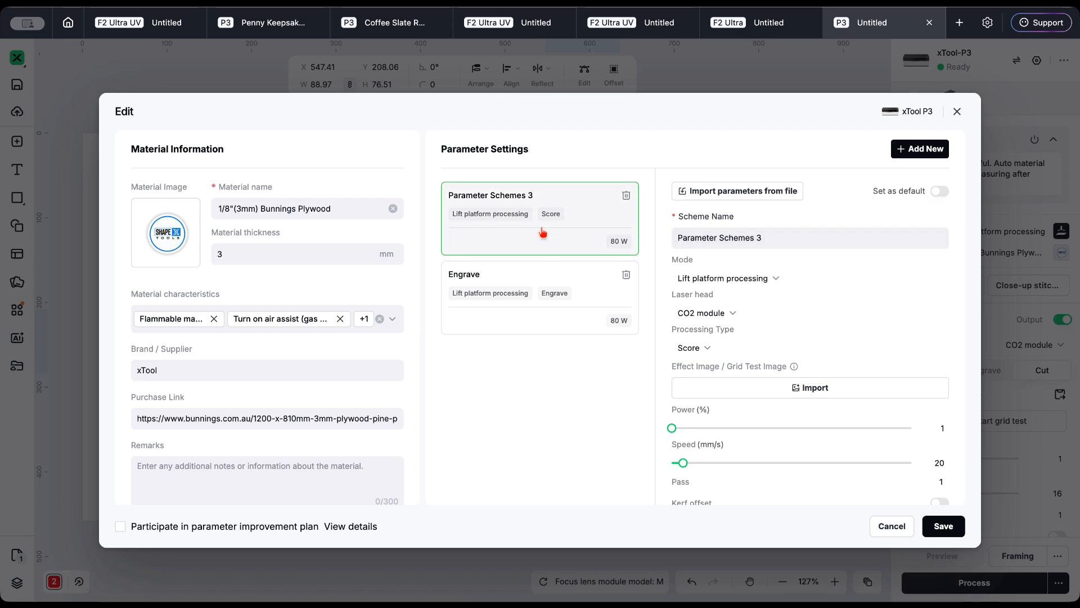
Change Parameter Schemes 3 to the Cut processing type with 30% power and 10 mm/s speed
{"action": "left_click", "coordinate": [704, 349]}
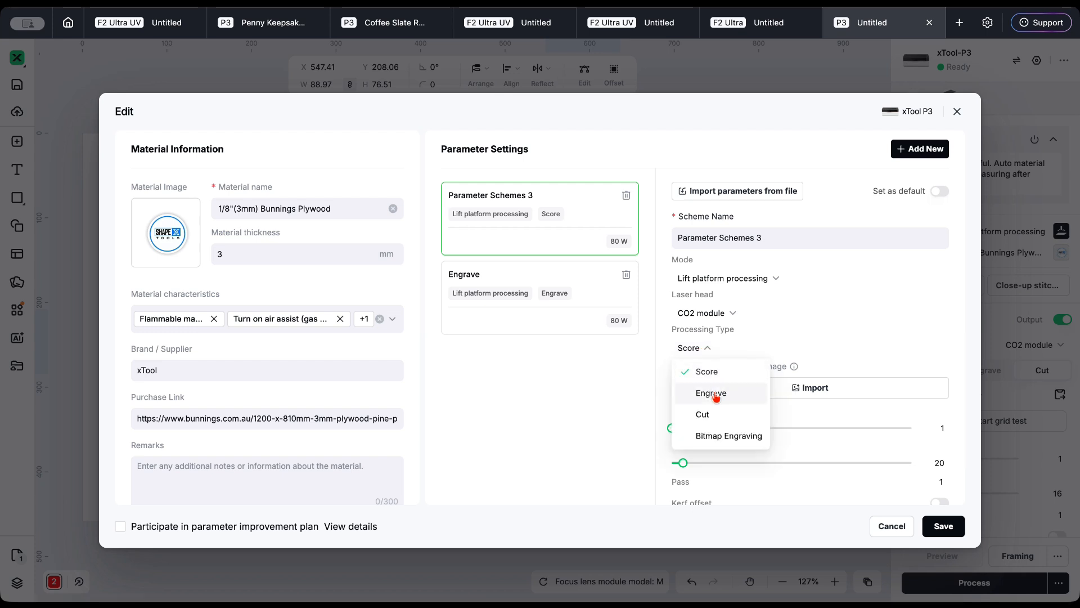
{"action": "left_click", "coordinate": [704, 414]}
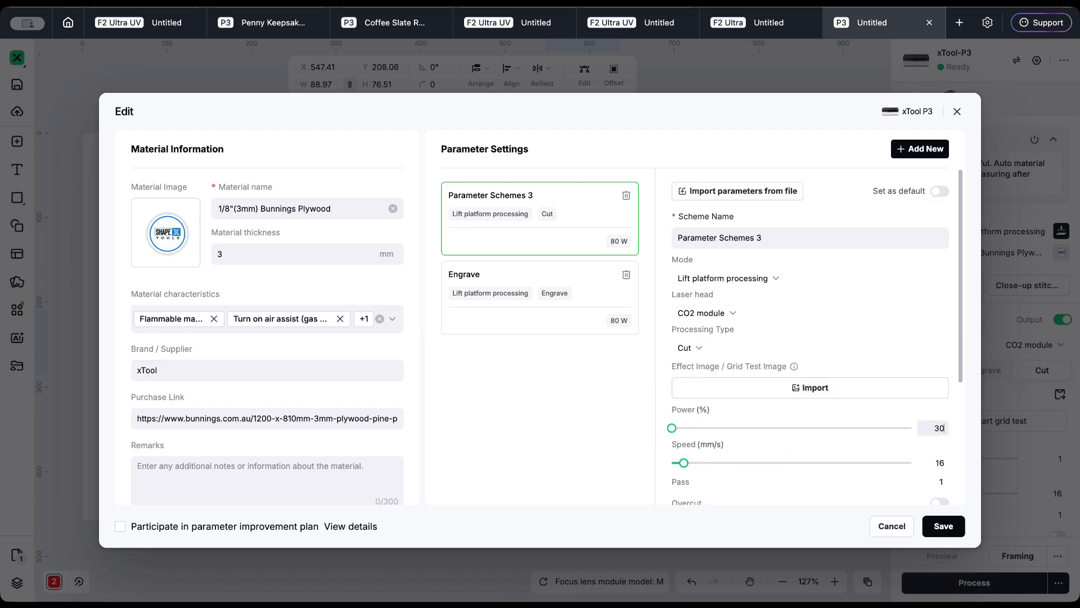
{"action": "left_click", "coordinate": [928, 461]}
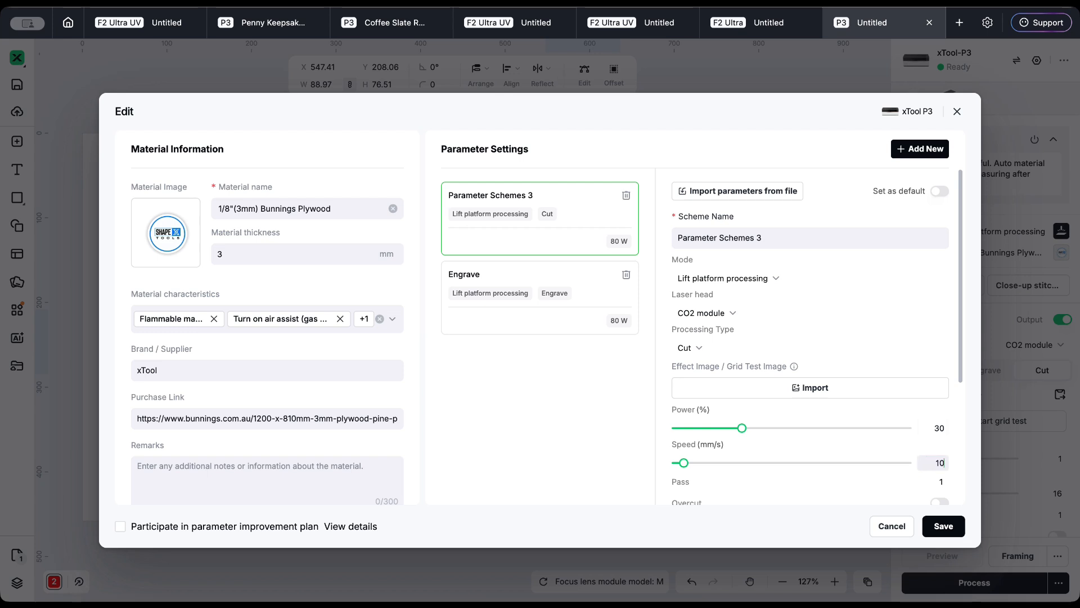
{"action": "left_click", "coordinate": [926, 342]}
Rename Parameter Schemes 3 as Cut, and save and apply the edited material
{"action": "left_click_drag", "start_coordinate": [765, 237], "coordinate": [655, 241]}
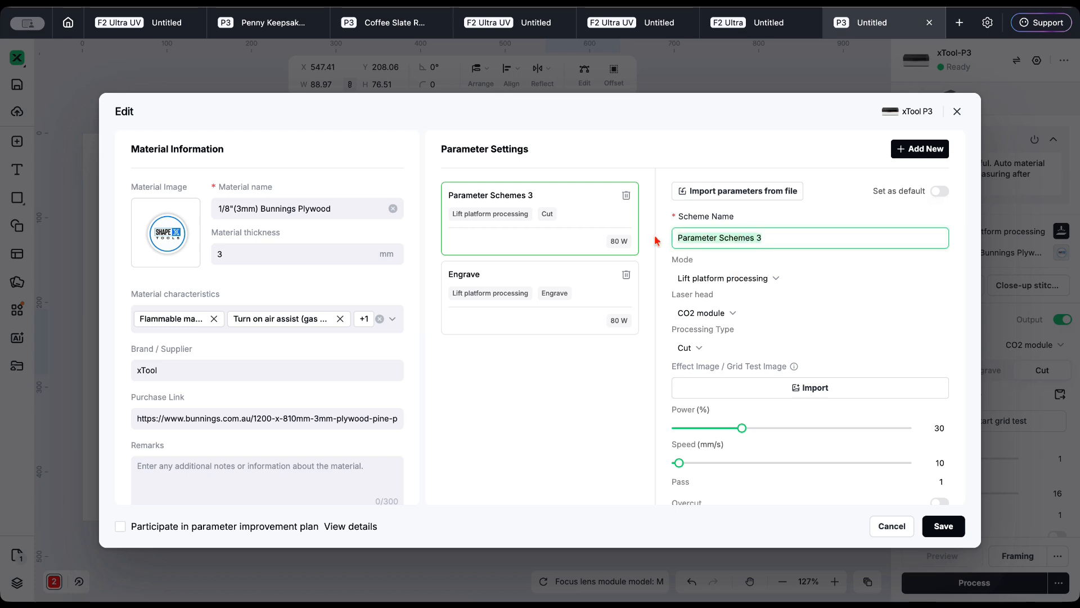
{"action": "type", "text": "Cut"}
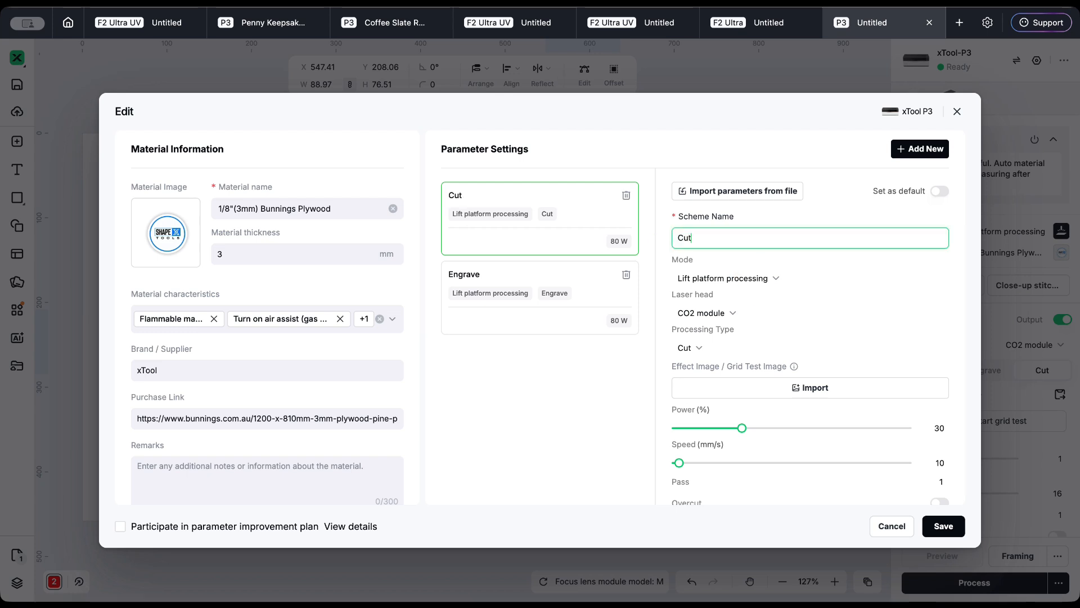
{"action": "left_click", "coordinate": [620, 421]}
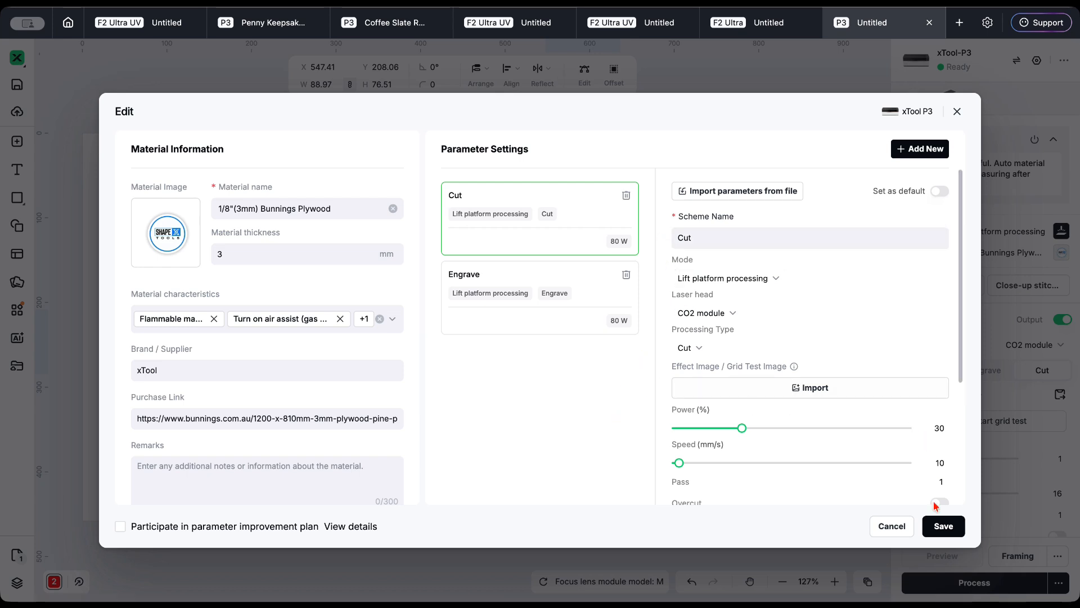
{"action": "left_click", "coordinate": [940, 526]}
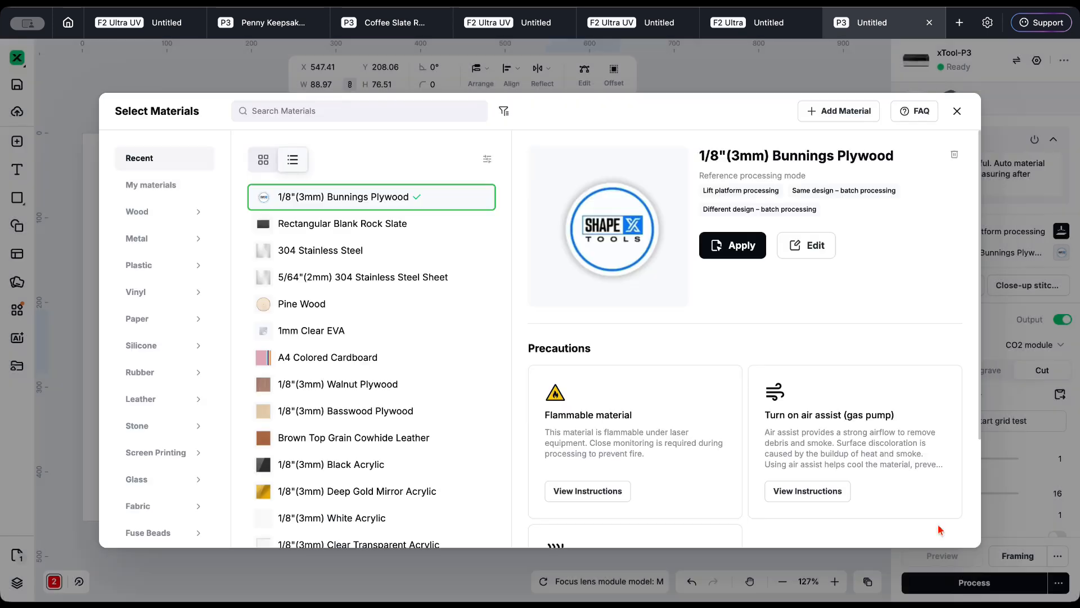
{"action": "left_click", "coordinate": [726, 252]}
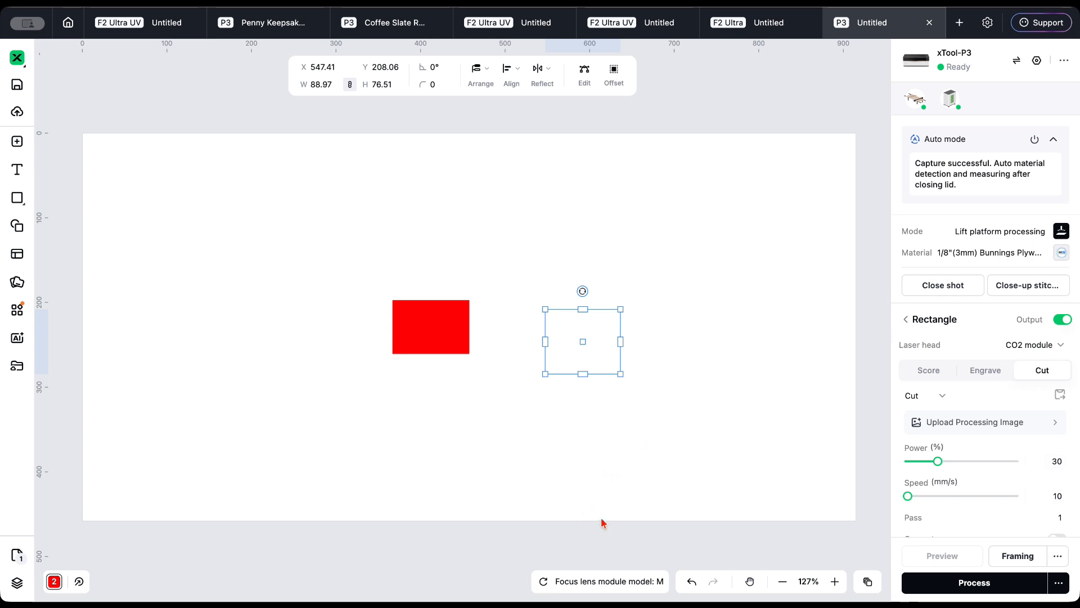
Move the Cut rectangle slightly up and to the left, and assign the filled rectangle to the black #000000 layer
{"action": "mouse_move", "coordinate": [549, 329]}
{"action": "left_mouse_down"}
{"action": "mouse_move", "coordinate": [608, 320]}
{"action": "mouse_move", "coordinate": [595, 328]}
{"action": "mouse_move", "coordinate": [545, 310]}
{"action": "left_mouse_up"}
{"action": "left_click", "coordinate": [427, 316]}
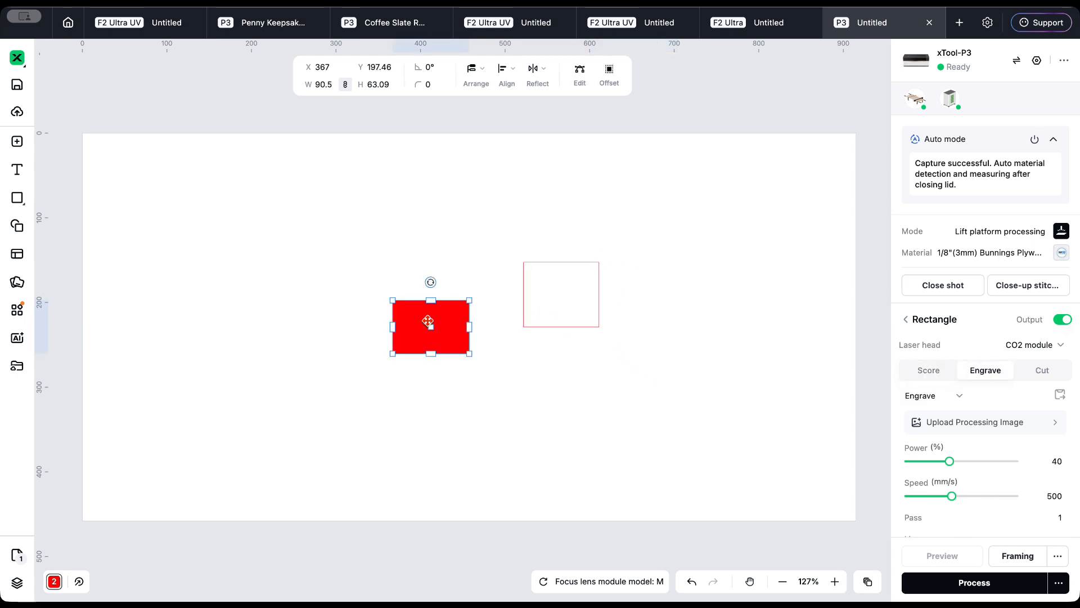
{"action": "right_click", "coordinate": [429, 318]}
{"action": "left_click", "coordinate": [568, 568]}
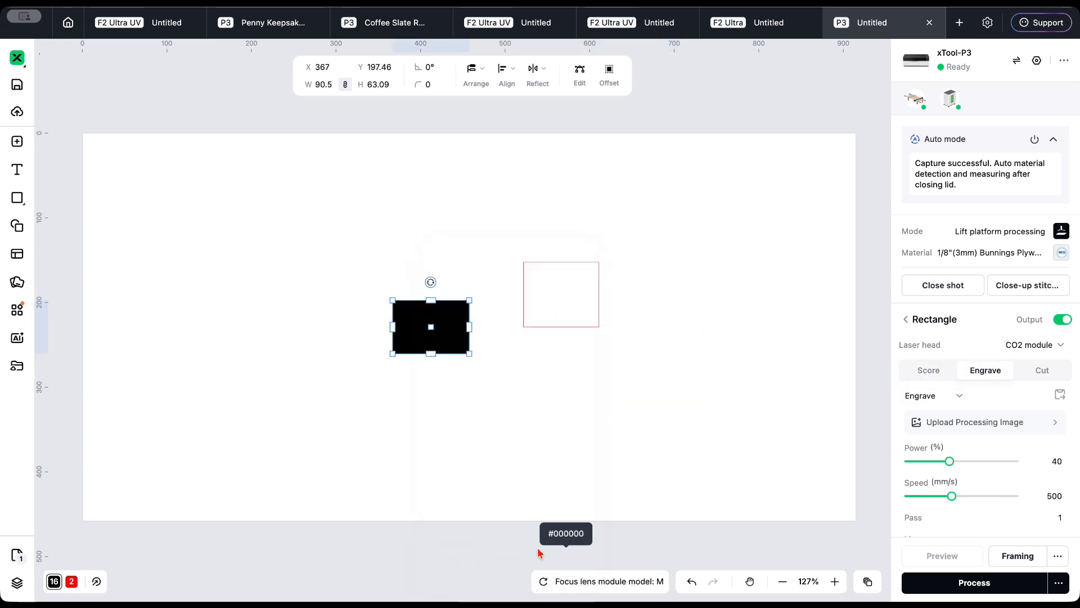
Move the red outline rectangle down and to the left, duplicate it to its right, and assign the copy to green layer 7
{"action": "left_click", "coordinate": [549, 326]}
{"action": "left_click_drag", "start_coordinate": [556, 314], "coordinate": [623, 332]}
{"action": "right_click", "coordinate": [622, 332]}
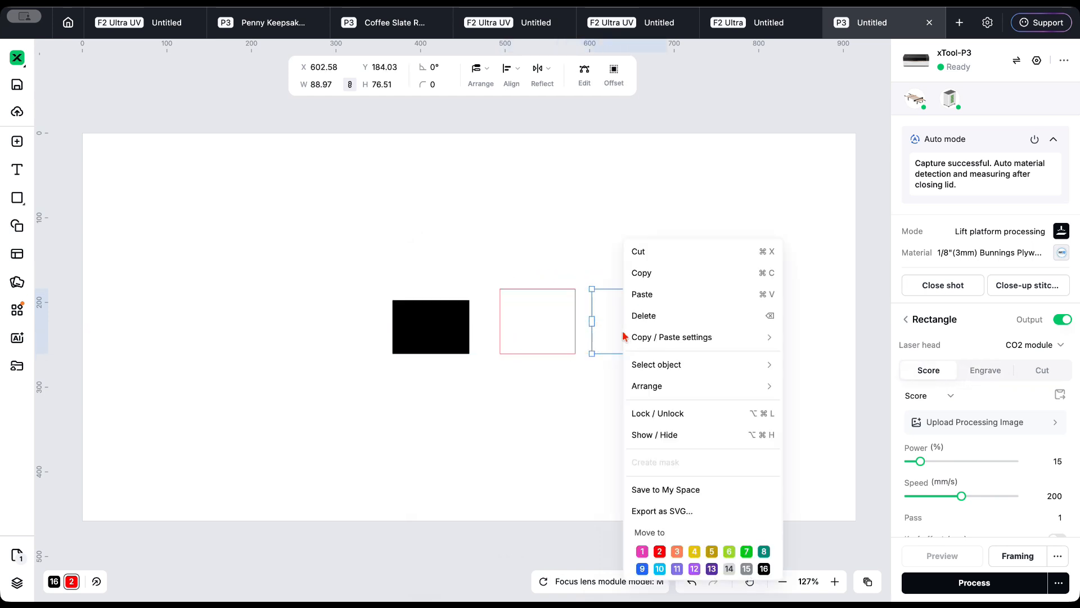
{"action": "left_click", "coordinate": [746, 552]}
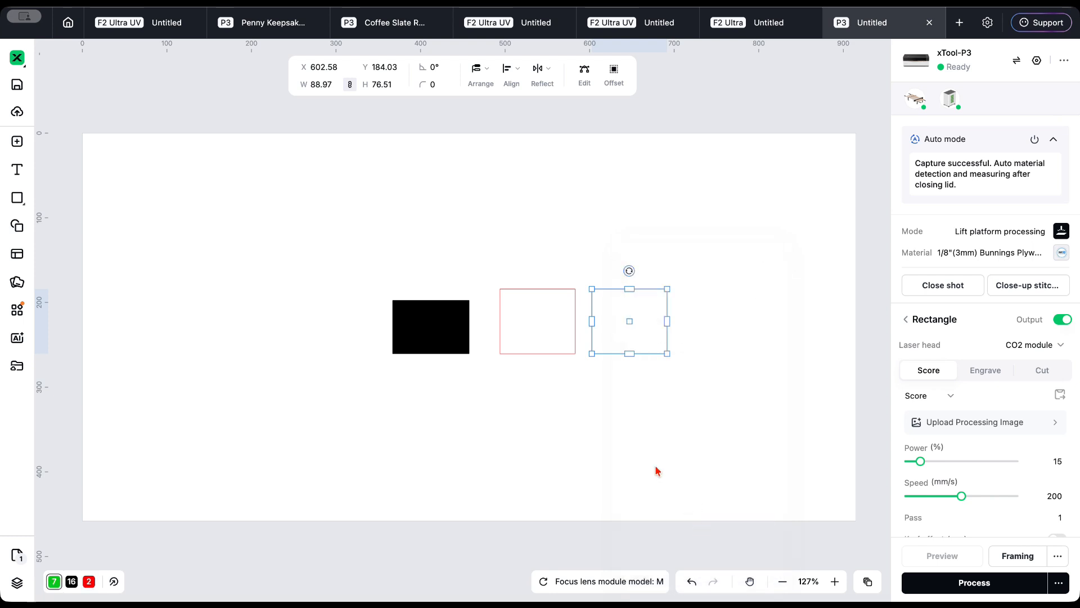
Check the processing settings of each of the three rectangles, and set the red outline rectangle to Cut processing
{"action": "left_click", "coordinate": [540, 323]}
{"action": "left_click", "coordinate": [641, 341]}
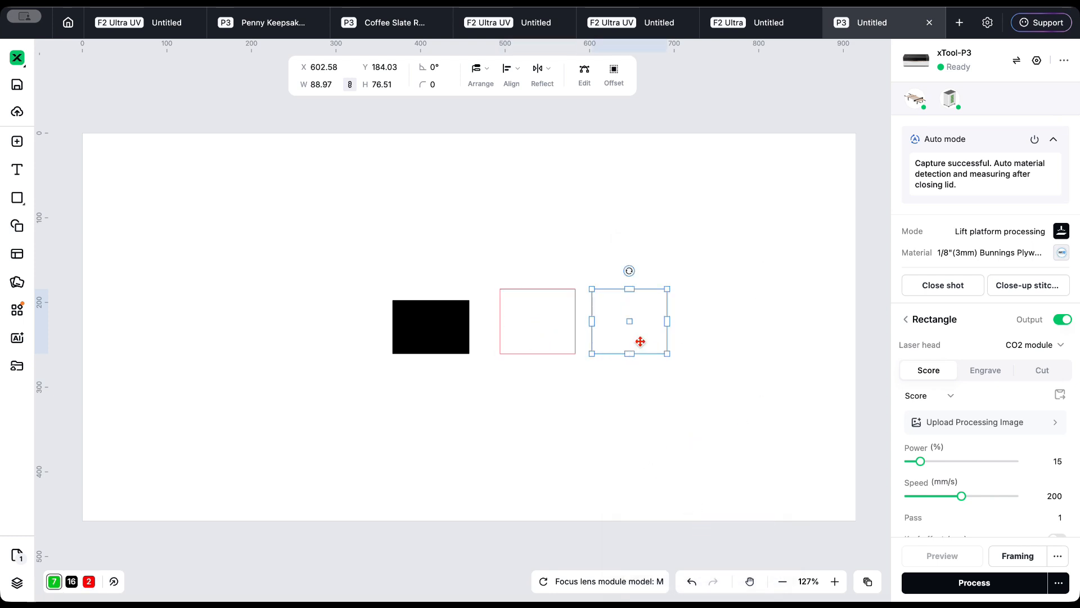
{"action": "left_click", "coordinate": [422, 335]}
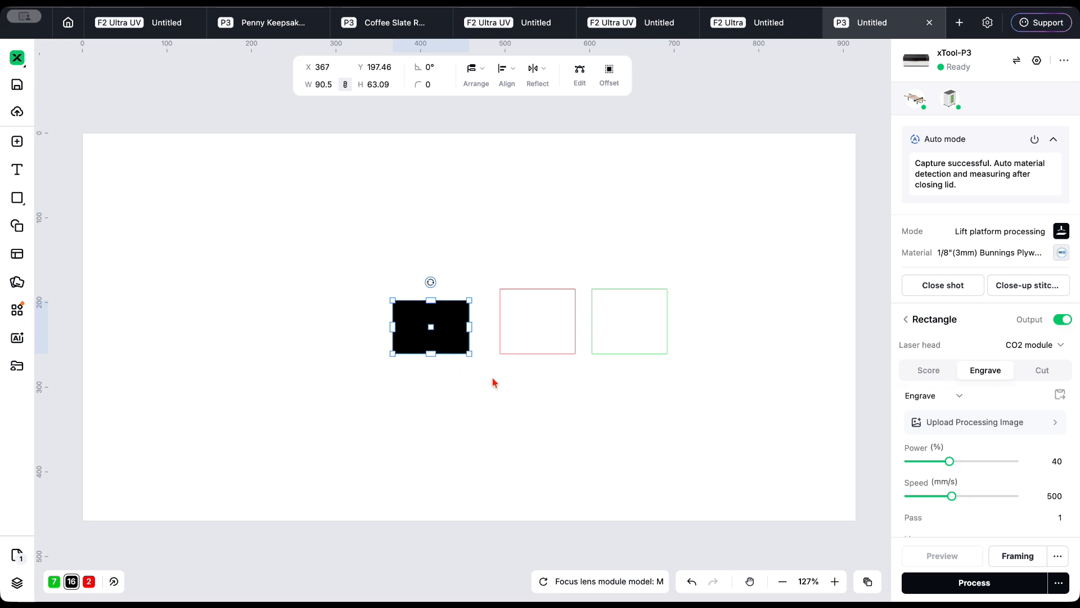
{"action": "left_click", "coordinate": [509, 342]}
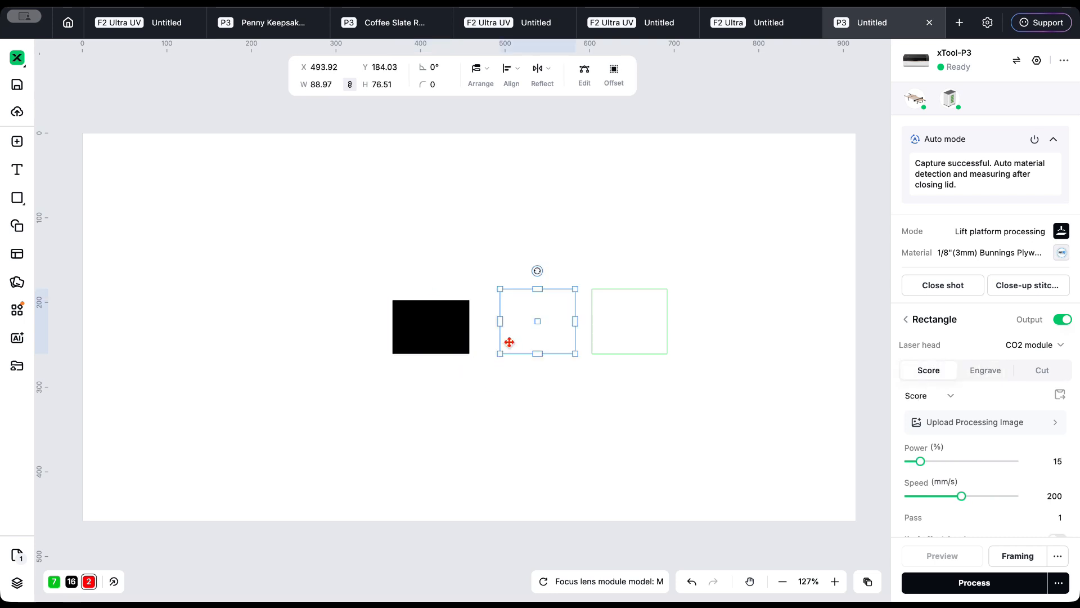
{"action": "left_click", "coordinate": [634, 345]}
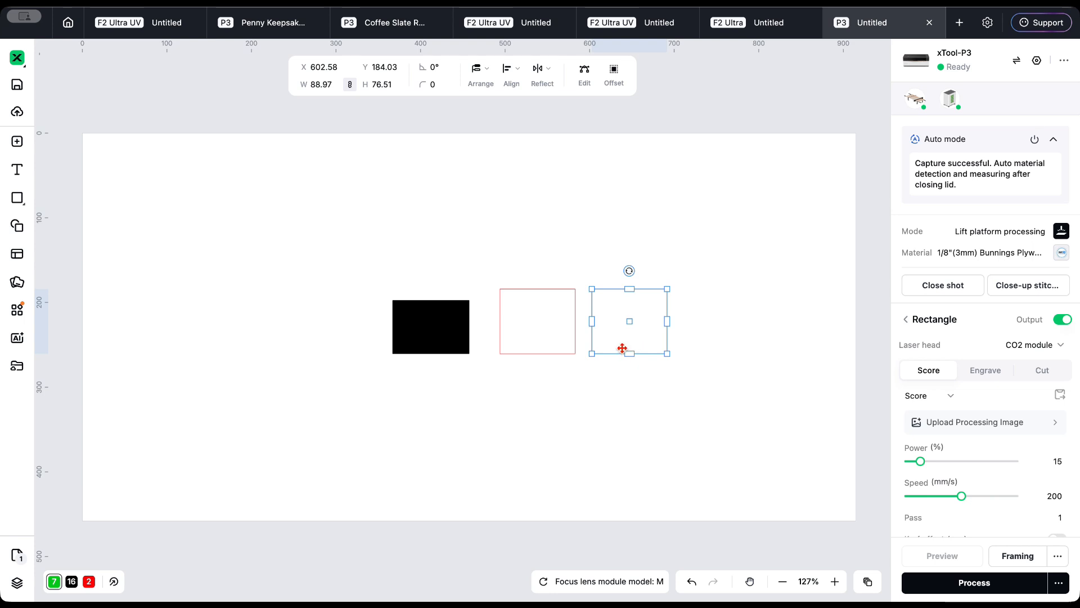
{"action": "left_click", "coordinate": [541, 354]}
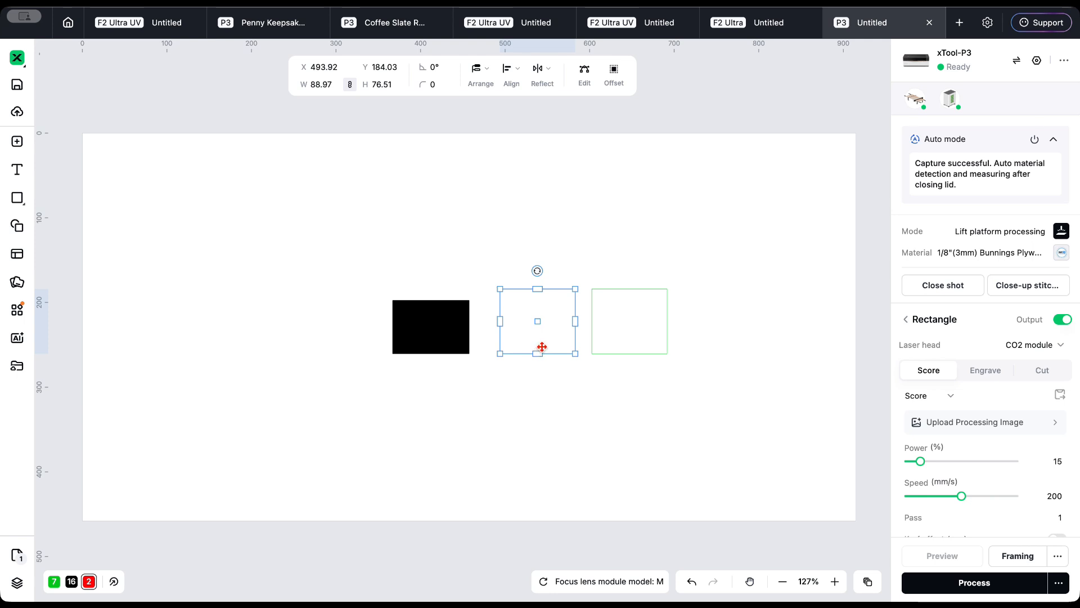
{"action": "left_click", "coordinate": [1044, 370]}
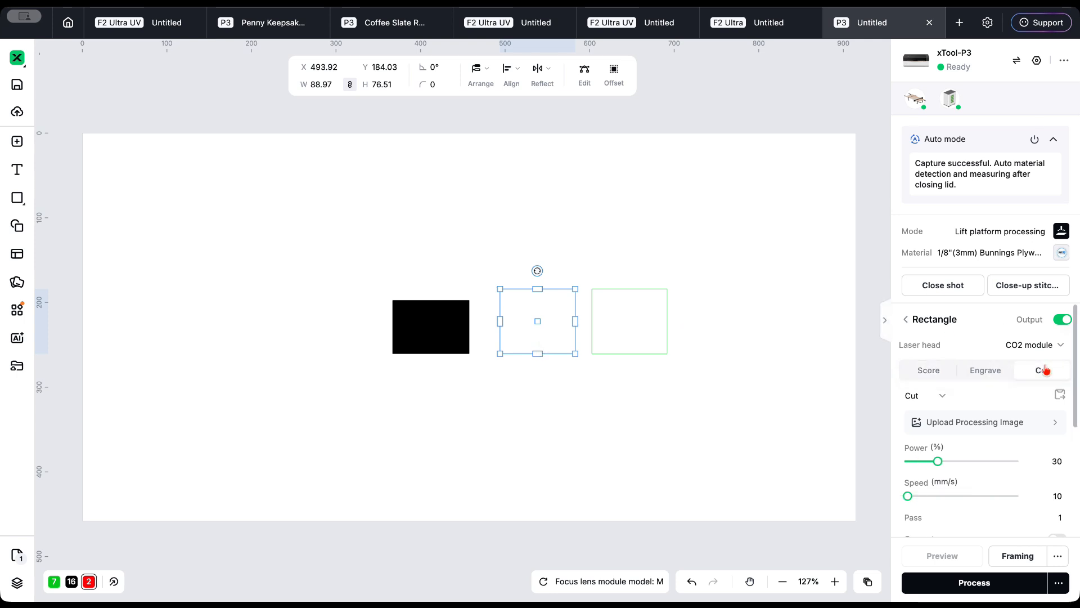
Review the 1/8"(3mm) Bunnings Plywood material's schemes and characteristics without saving, and view the settings overview for all three rectangles
{"action": "left_click", "coordinate": [1062, 253]}
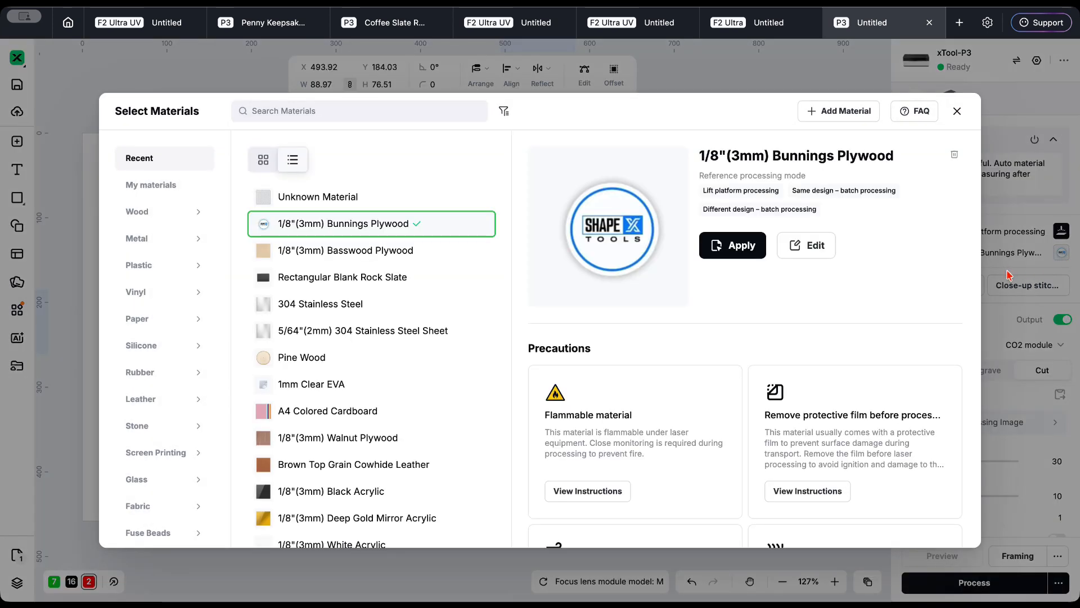
{"action": "left_click", "coordinate": [811, 250]}
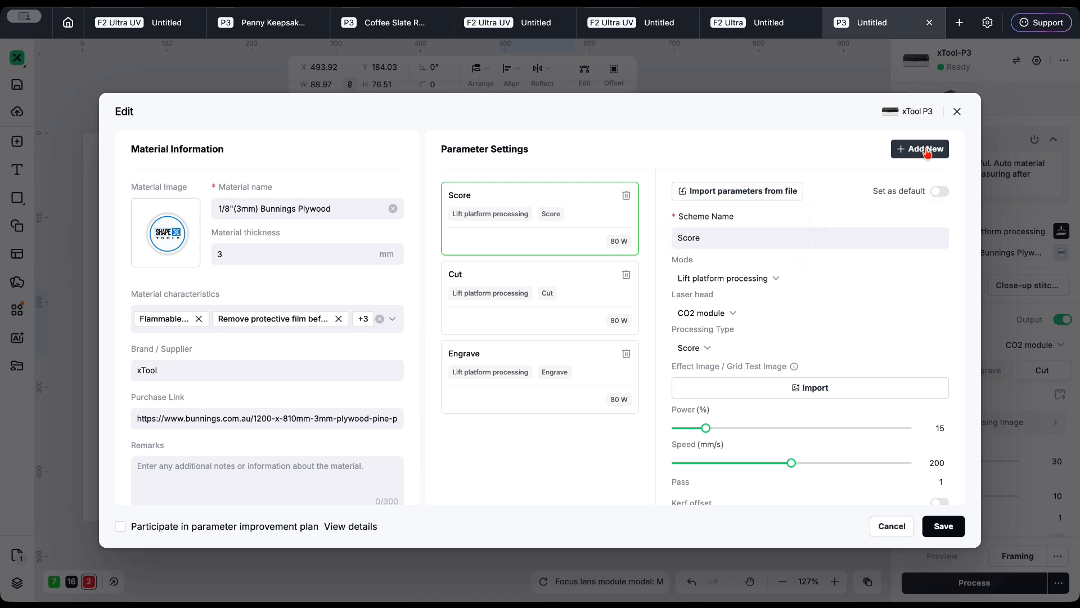
{"action": "left_click", "coordinate": [393, 321]}
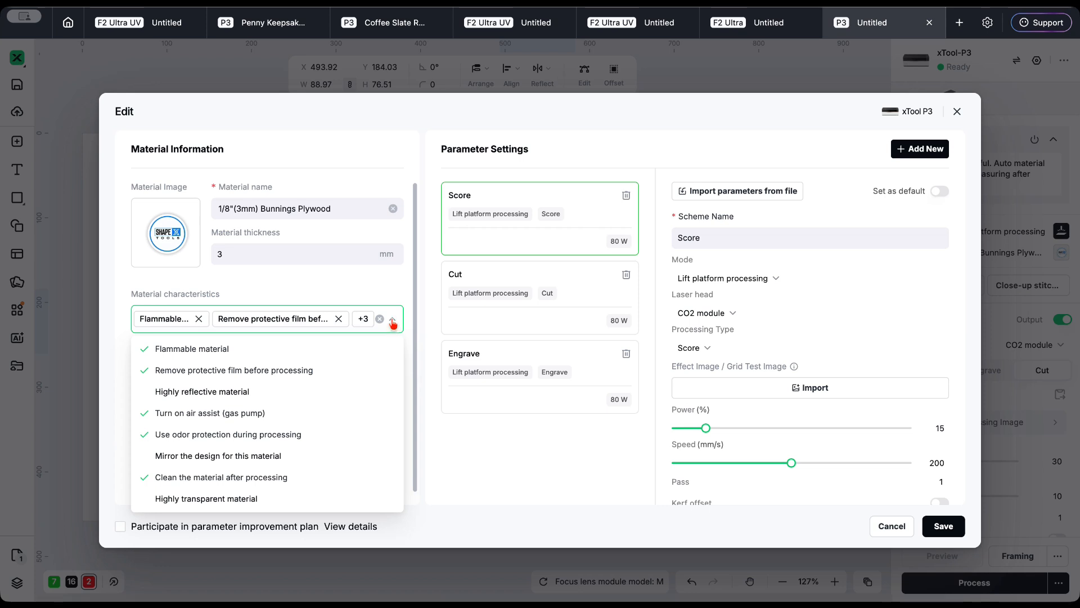
{"action": "left_click", "coordinate": [393, 322]}
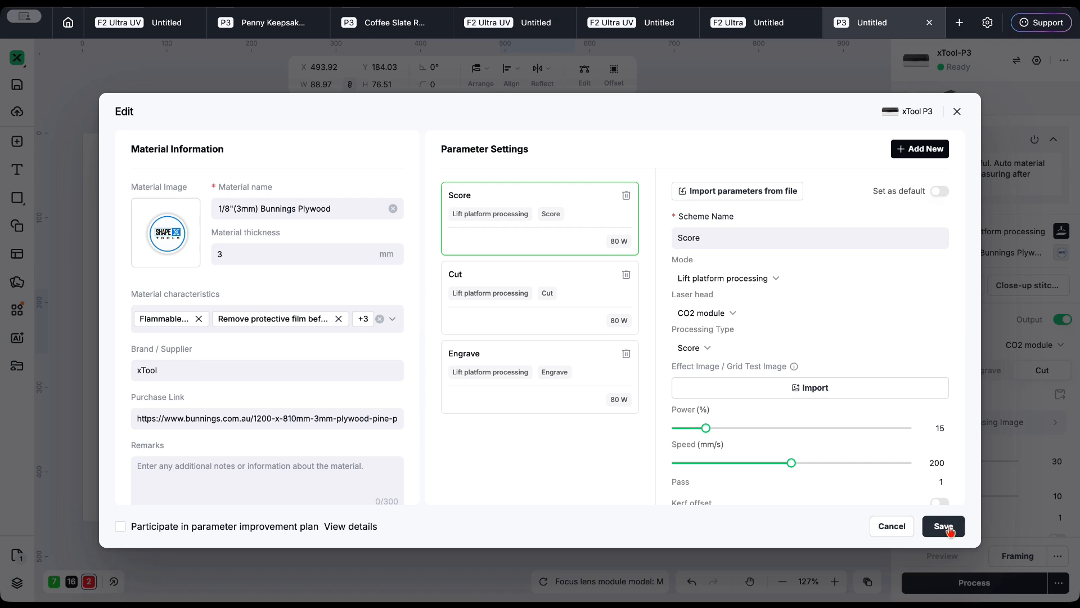
{"action": "left_click", "coordinate": [893, 527]}
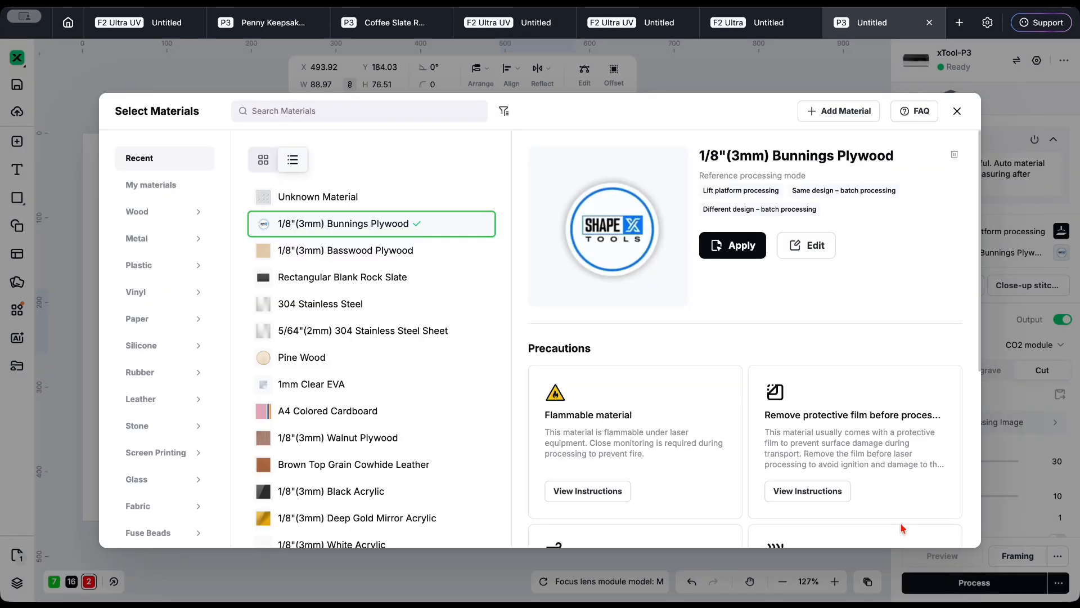
{"action": "left_click", "coordinate": [957, 111]}
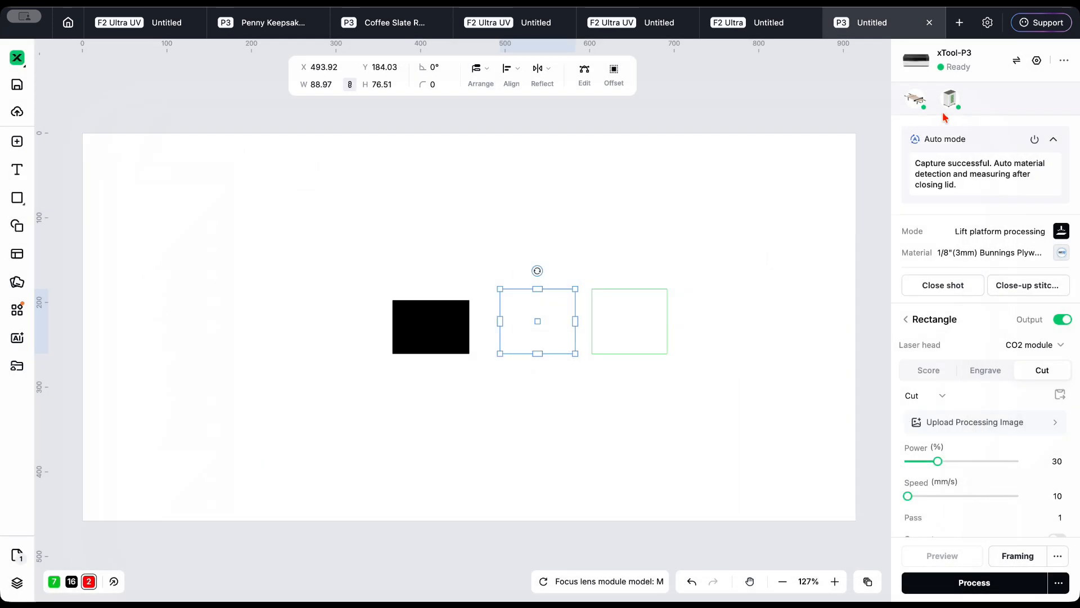
{"action": "left_click", "coordinate": [708, 414]}
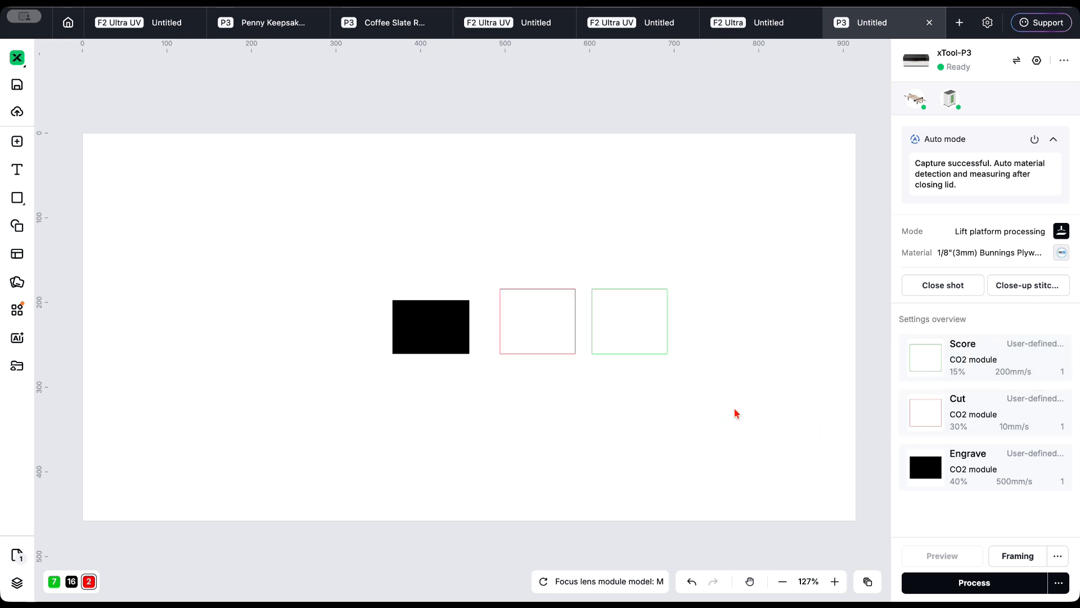
Switch to the F2 Ultra project, select the lower part of the wedding design, and apply the 1/8"(3mm) Bunnings Plywood material
{"action": "left_click", "coordinate": [734, 28]}
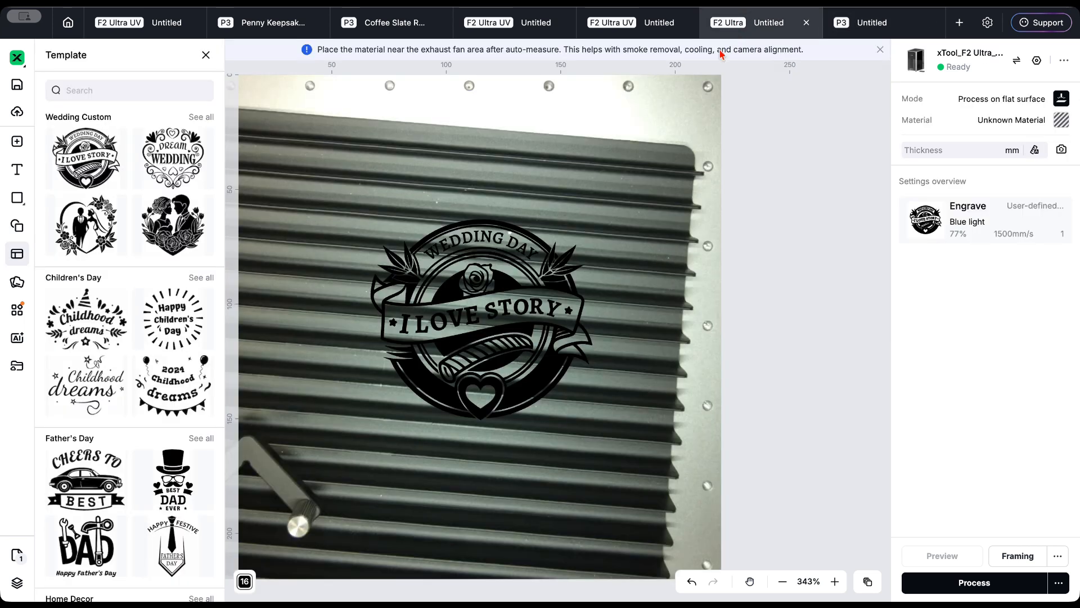
{"action": "left_click", "coordinate": [507, 353]}
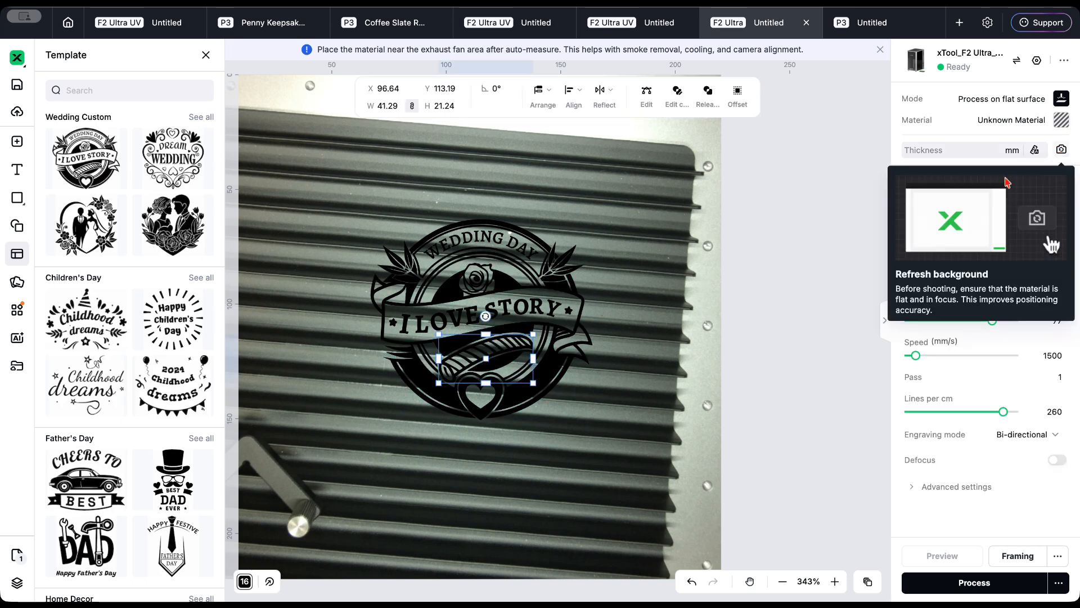
{"action": "left_click", "coordinate": [1062, 120]}
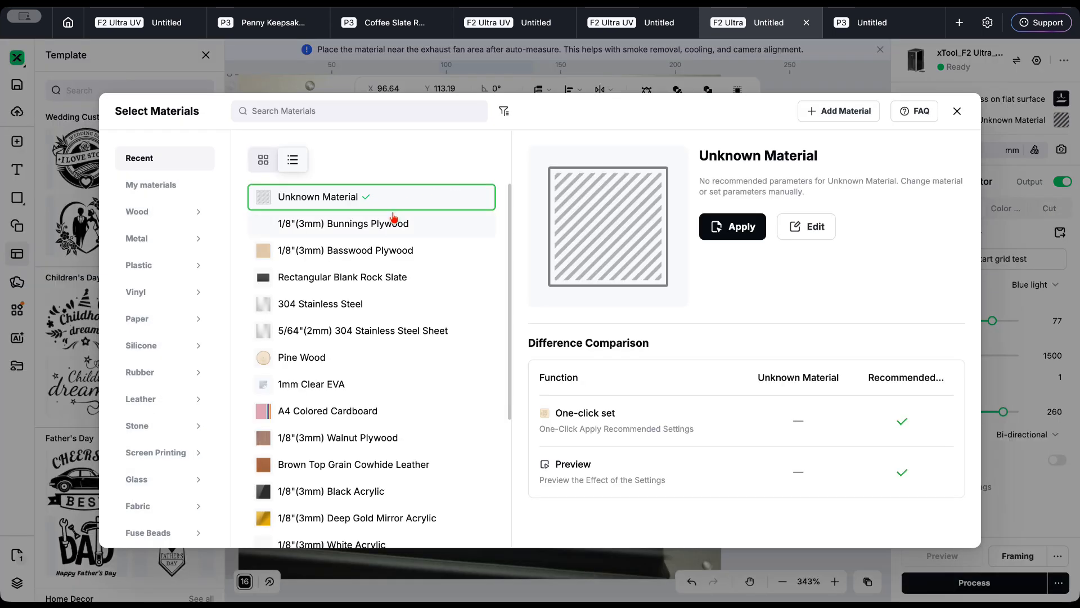
{"action": "left_click", "coordinate": [393, 224]}
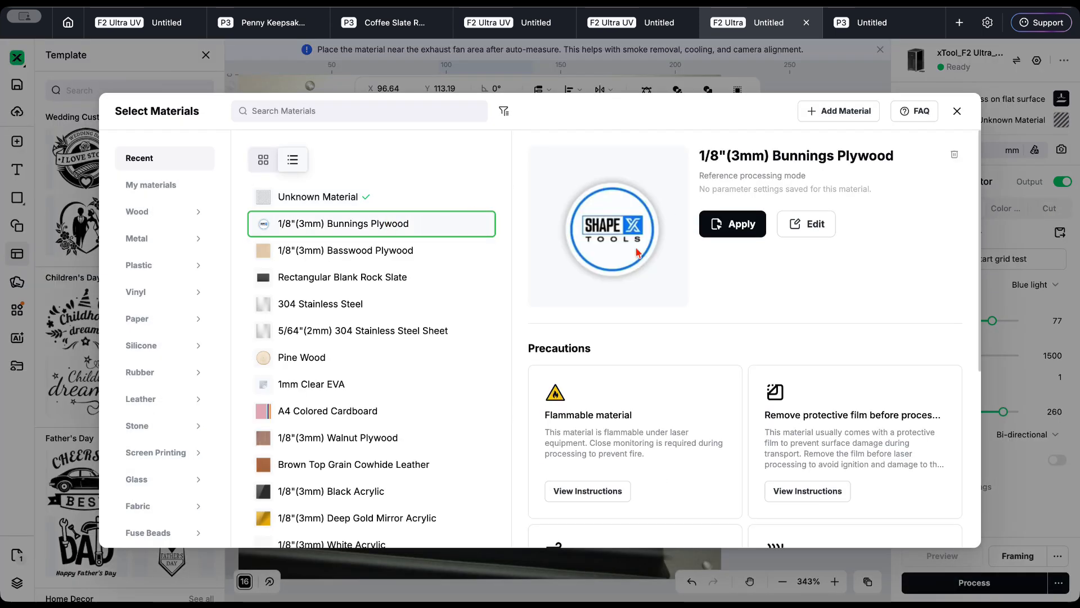
{"action": "left_click", "coordinate": [738, 227]}
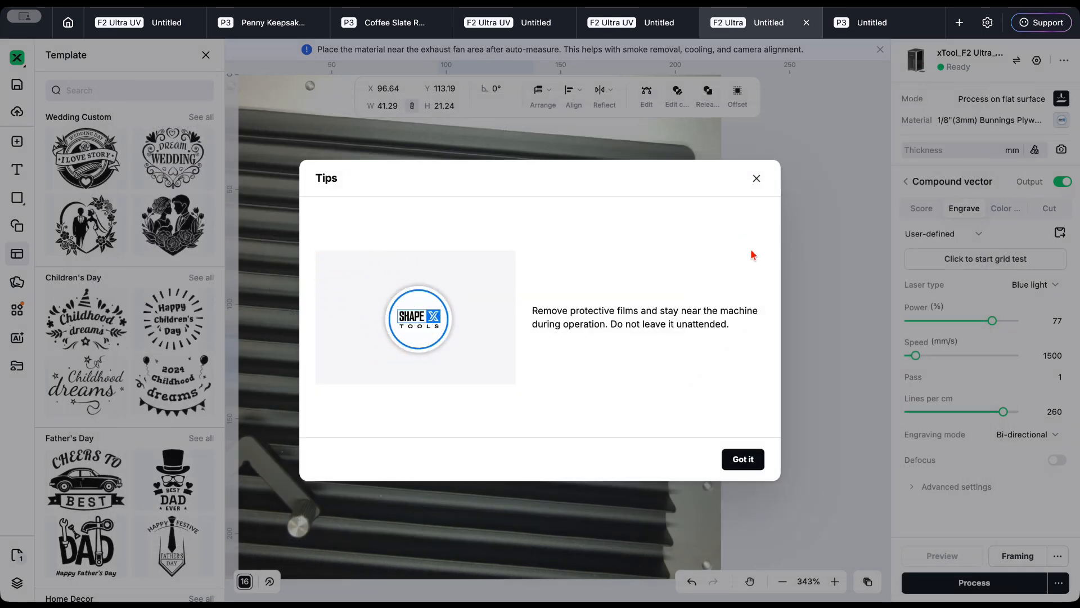
{"action": "left_click", "coordinate": [742, 460]}
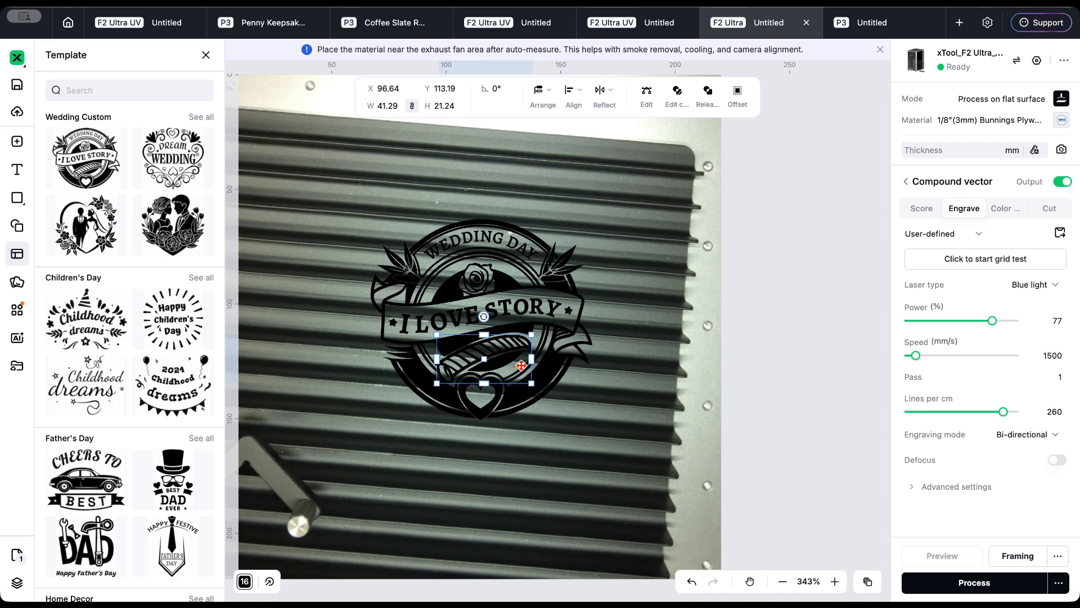
Set the selected compound vector to Cut processing and open its list of parameter presets
{"action": "left_click", "coordinate": [1051, 209]}
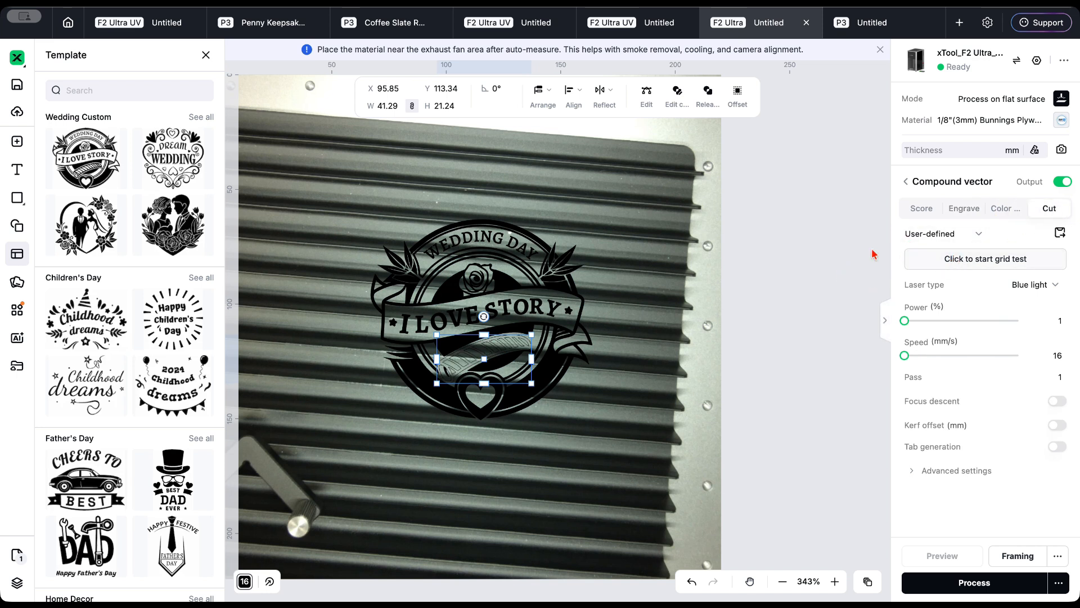
{"action": "left_click", "coordinate": [974, 234]}
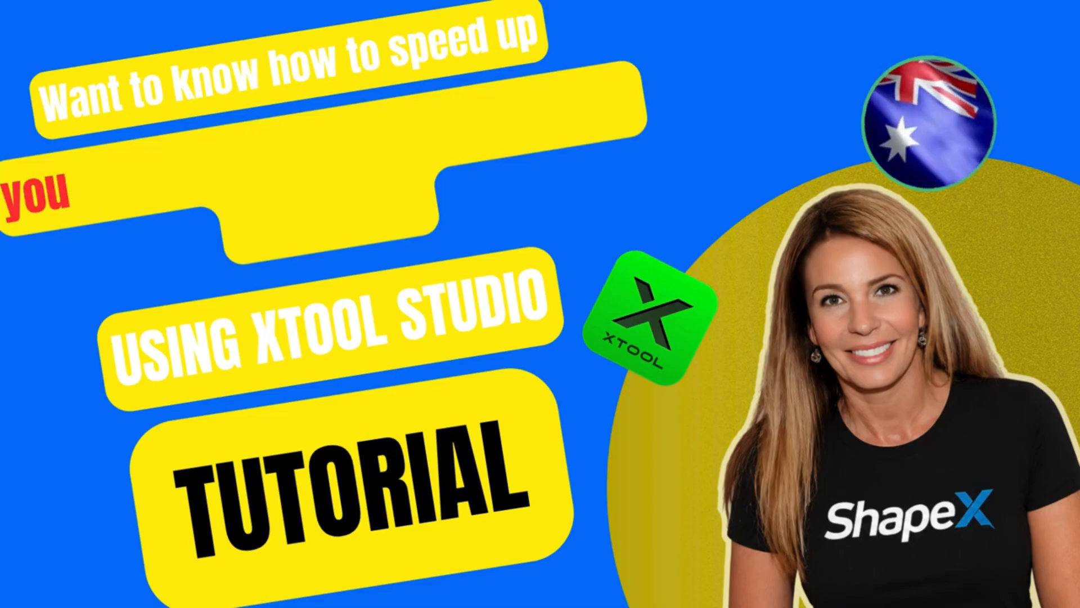